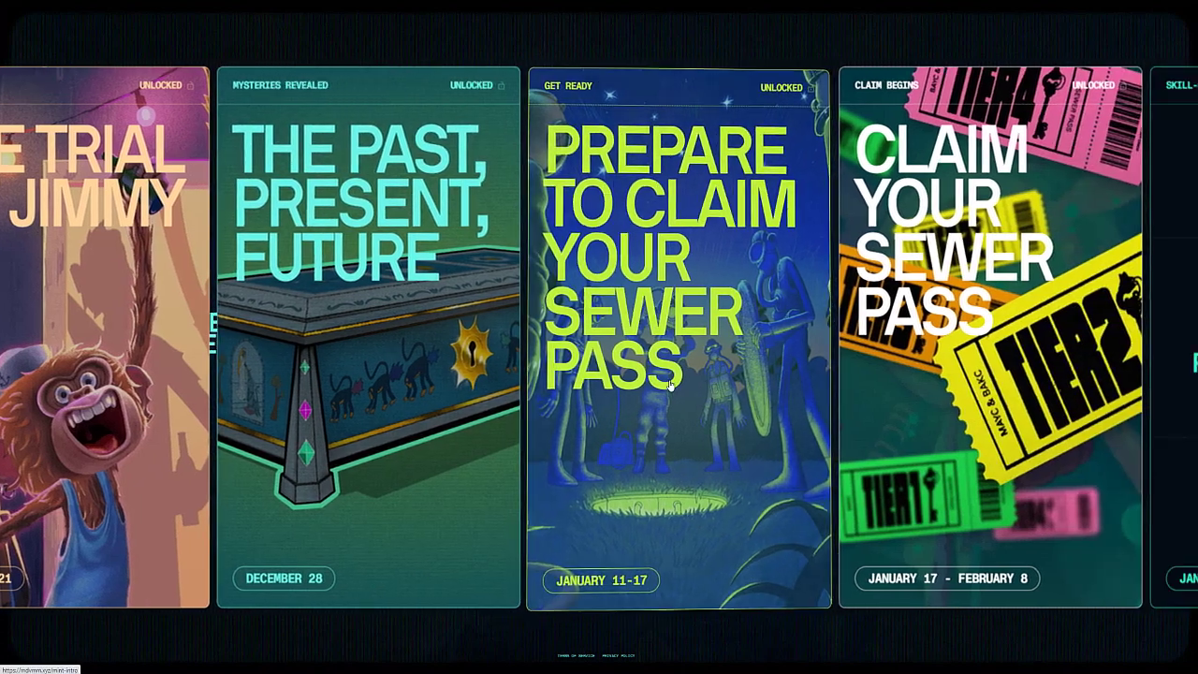
- Open the Claim Your Sewer Pass page from the event card dated January 17 - February 8
scroll(642, 384, "down", 3)
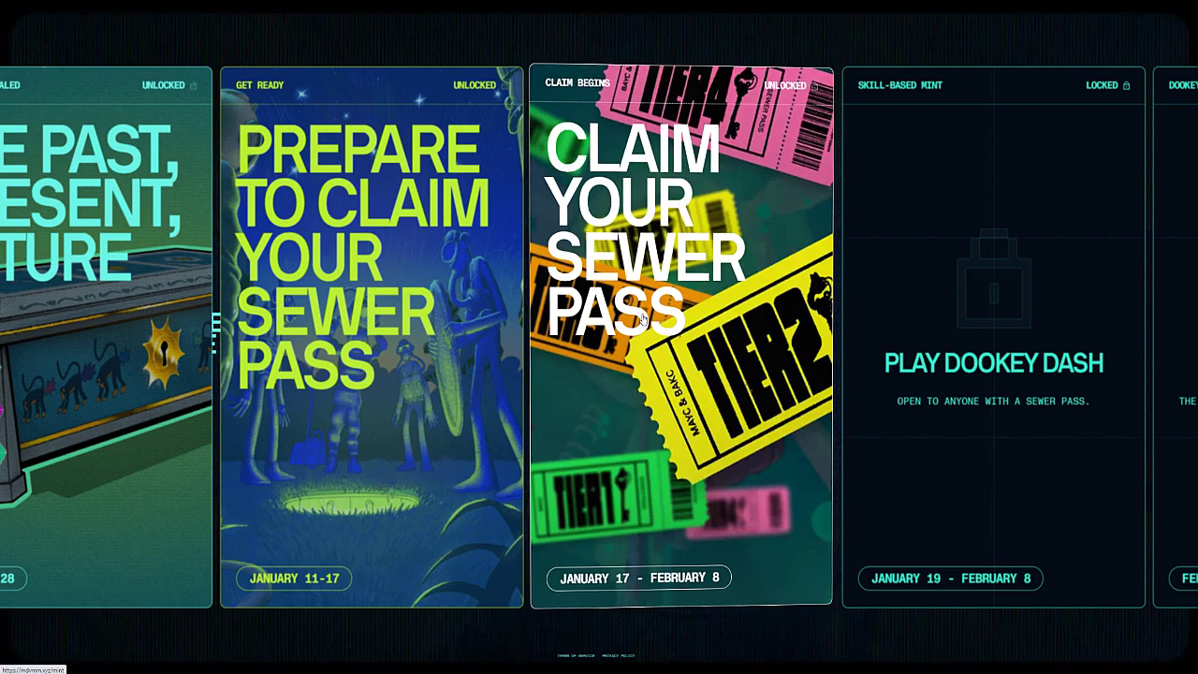
scroll(636, 309, "down", 2)
left_click(555, 326)
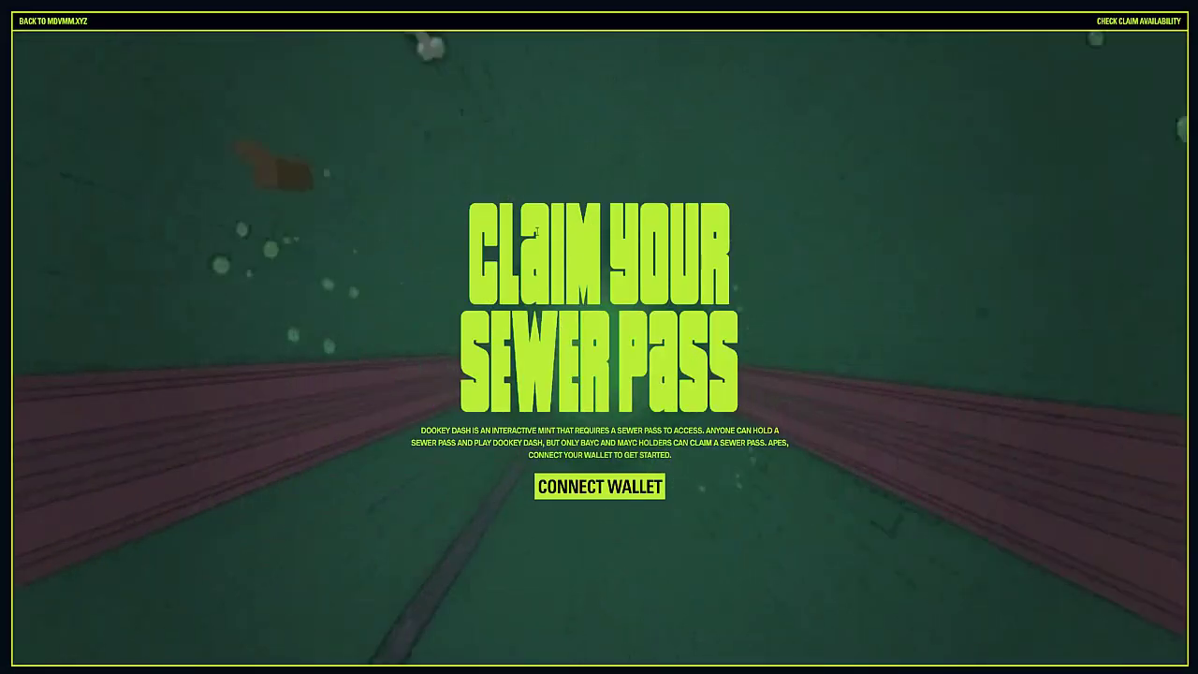
- Connect the MetaMask wallet to the claim site, granting access to Account 1 only instead of Ledger 1
left_click(618, 488)
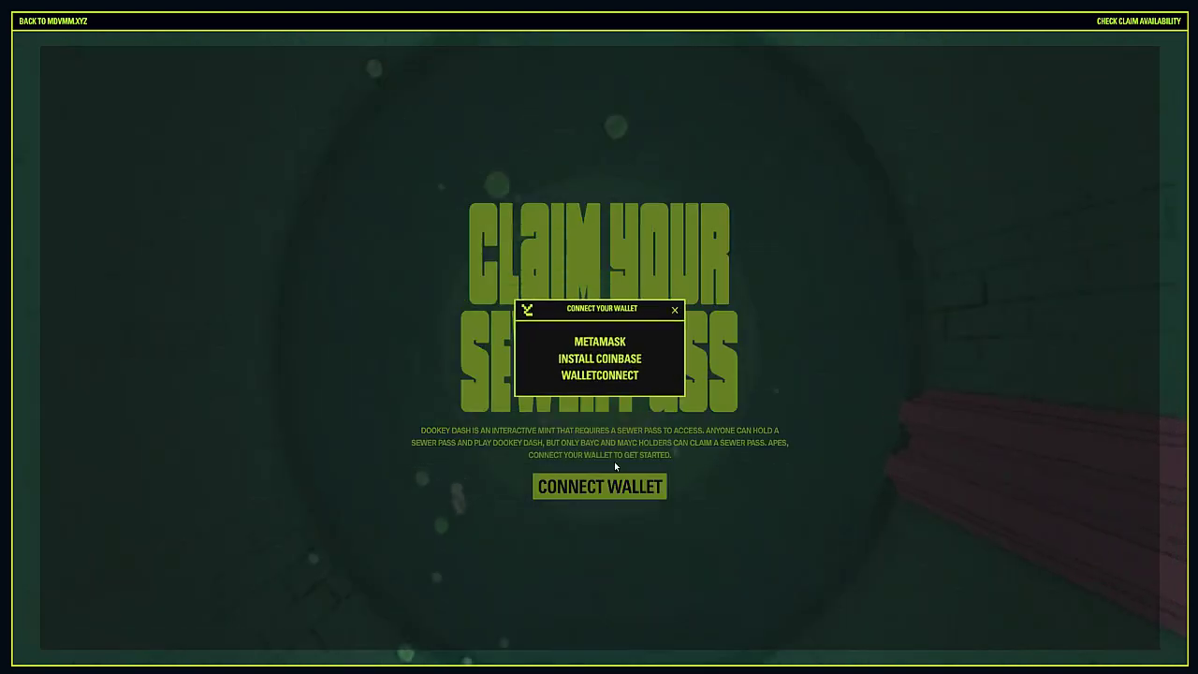
left_click(602, 344)
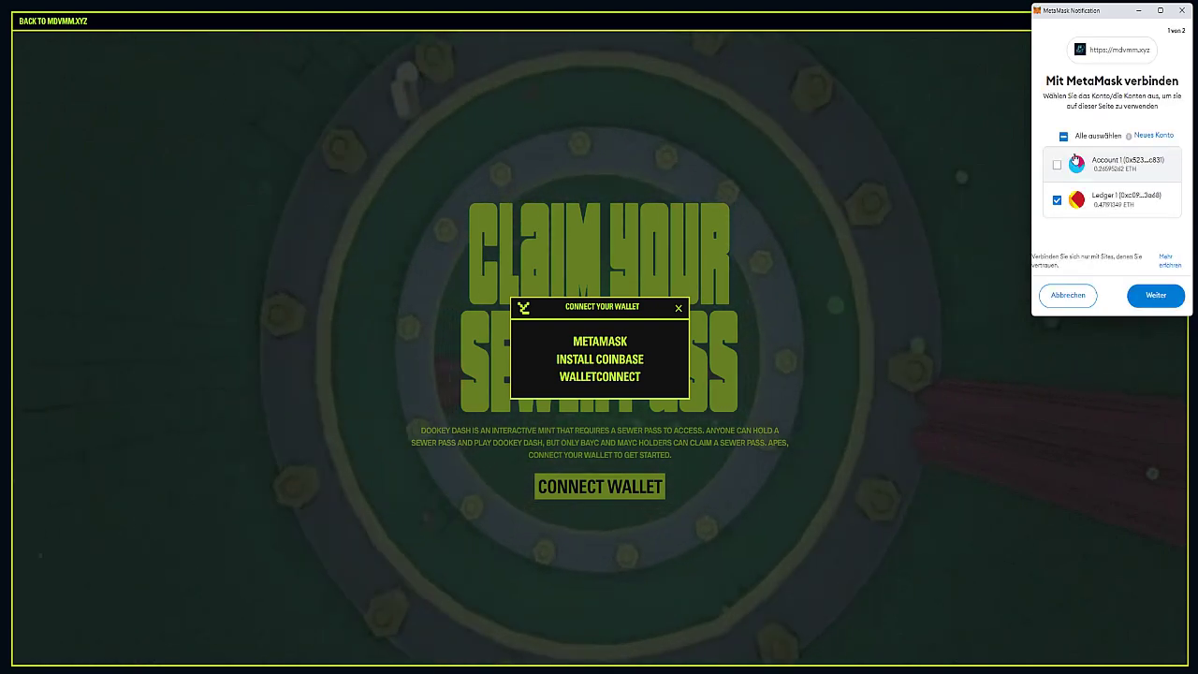
left_click(1057, 166)
left_click(1057, 200)
left_click(1146, 288)
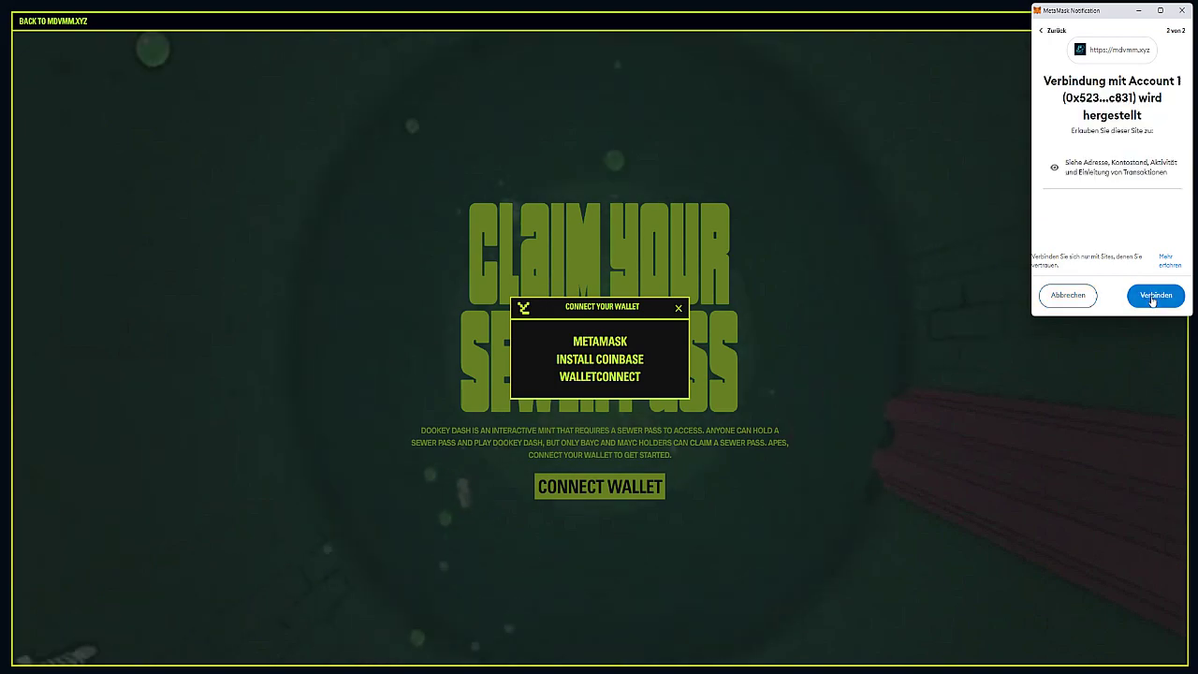
left_click(1156, 295)
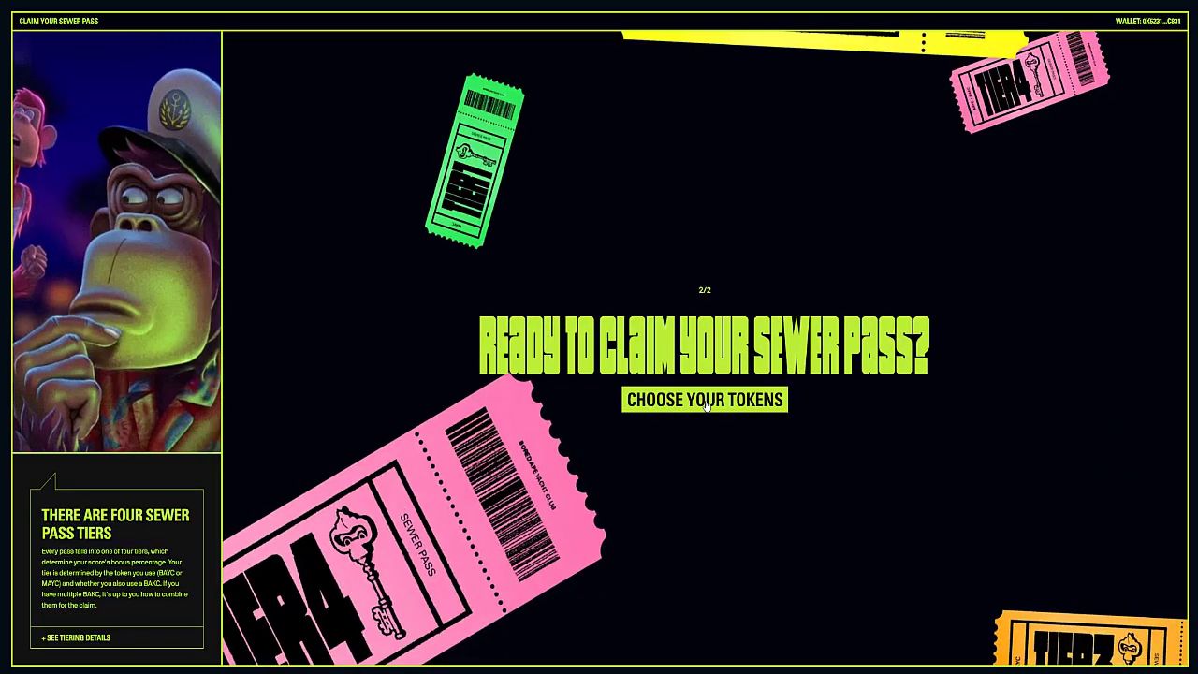
- Proceed to the token choice, select the ape MAYC #5728 and preview its Sewer Pass
left_click(707, 403)
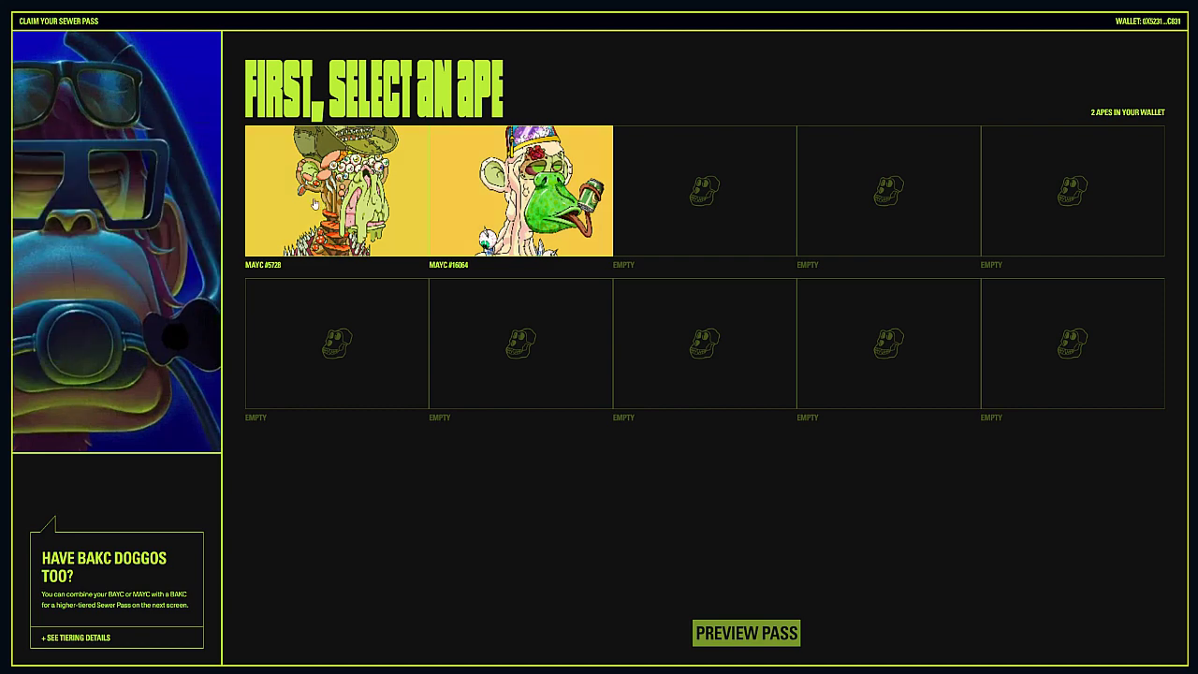
left_click(395, 207)
left_click(499, 204)
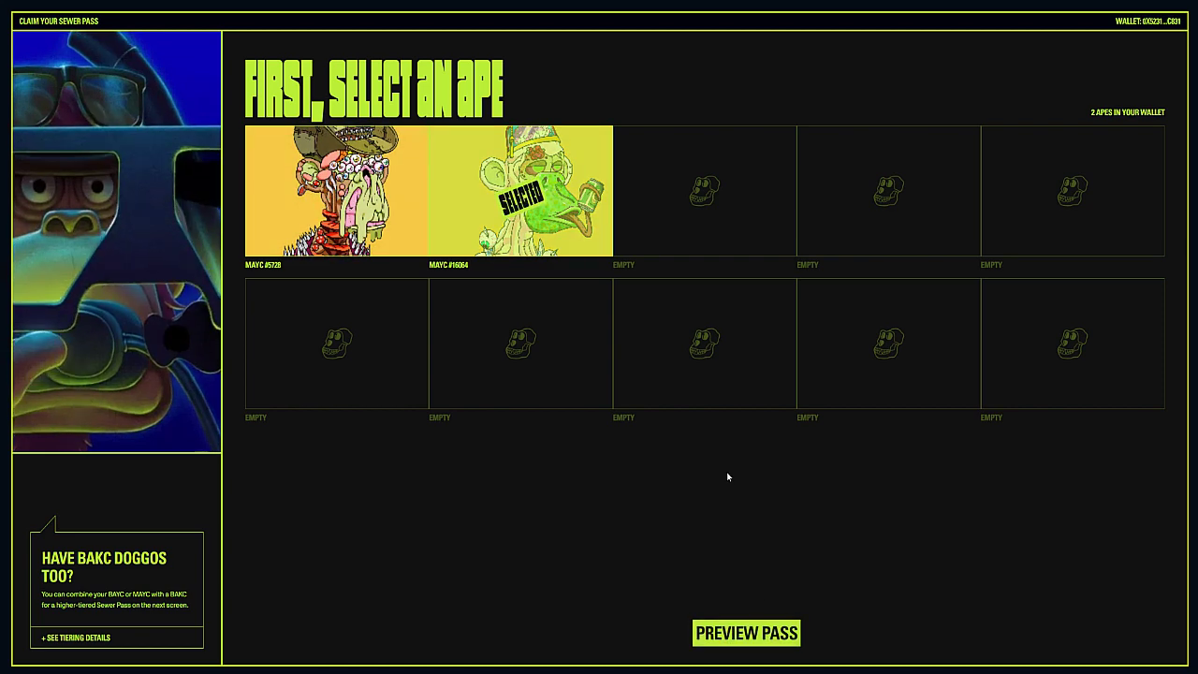
left_click(375, 214)
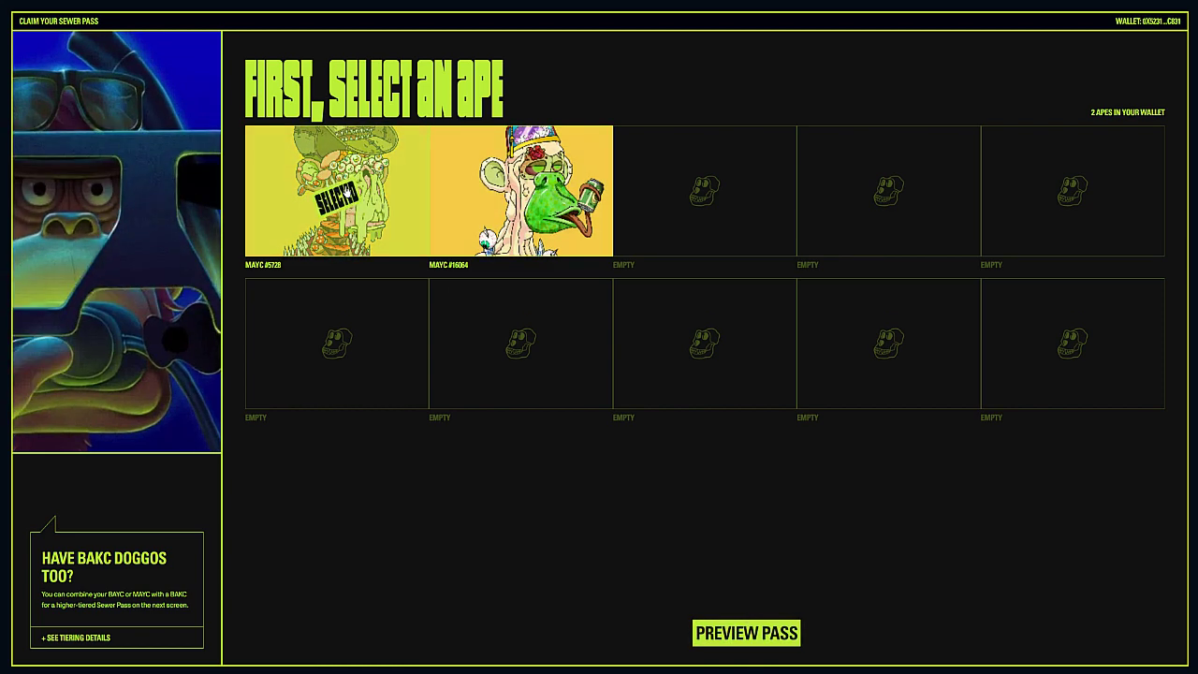
left_click(735, 634)
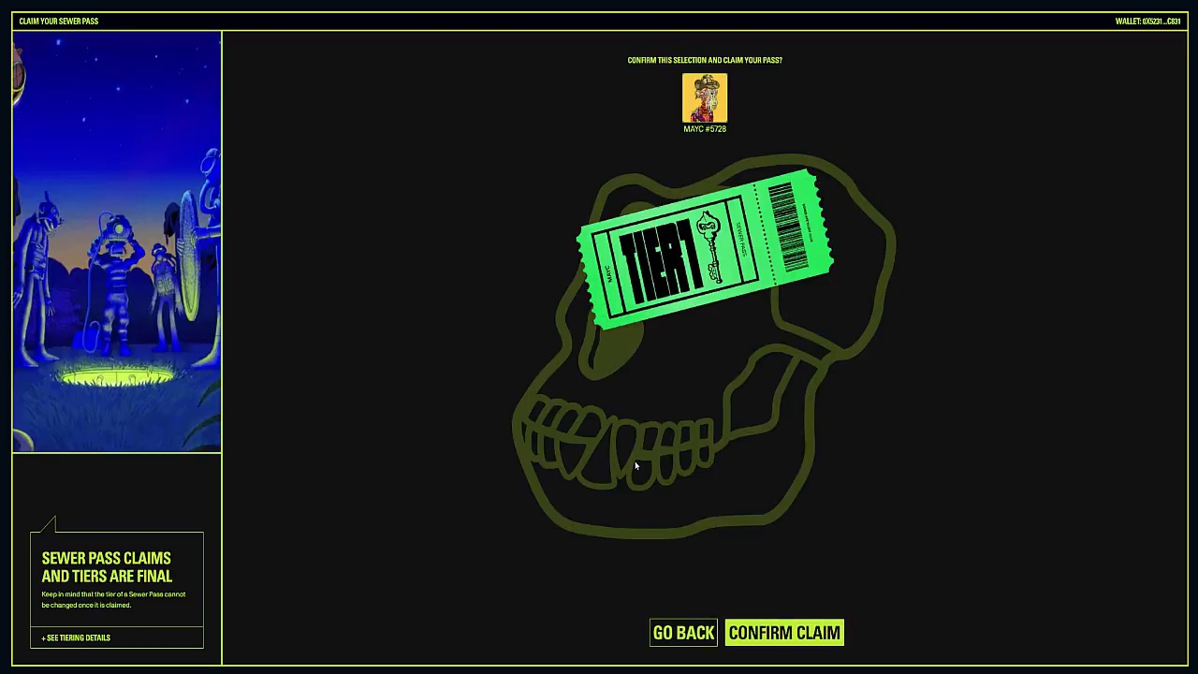
- Confirm the claim for MAYC #5728 and approve its transaction in MetaMask
left_click(773, 636)
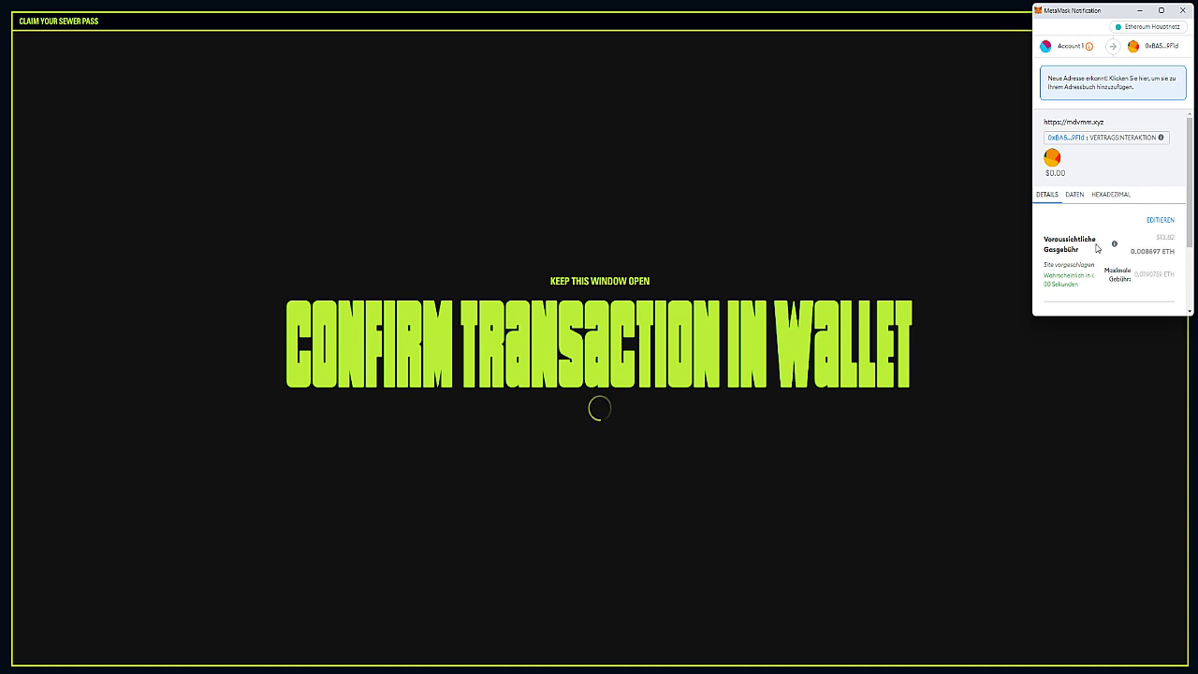
scroll(1097, 247, "down", 2)
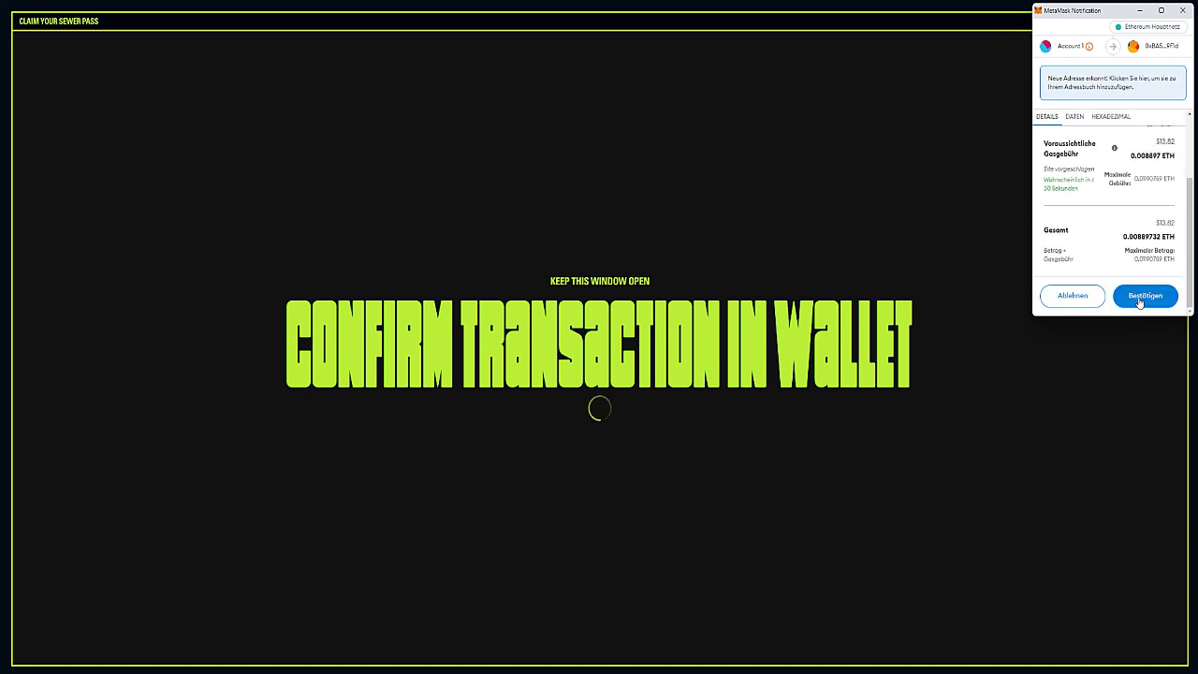
left_click(1141, 297)
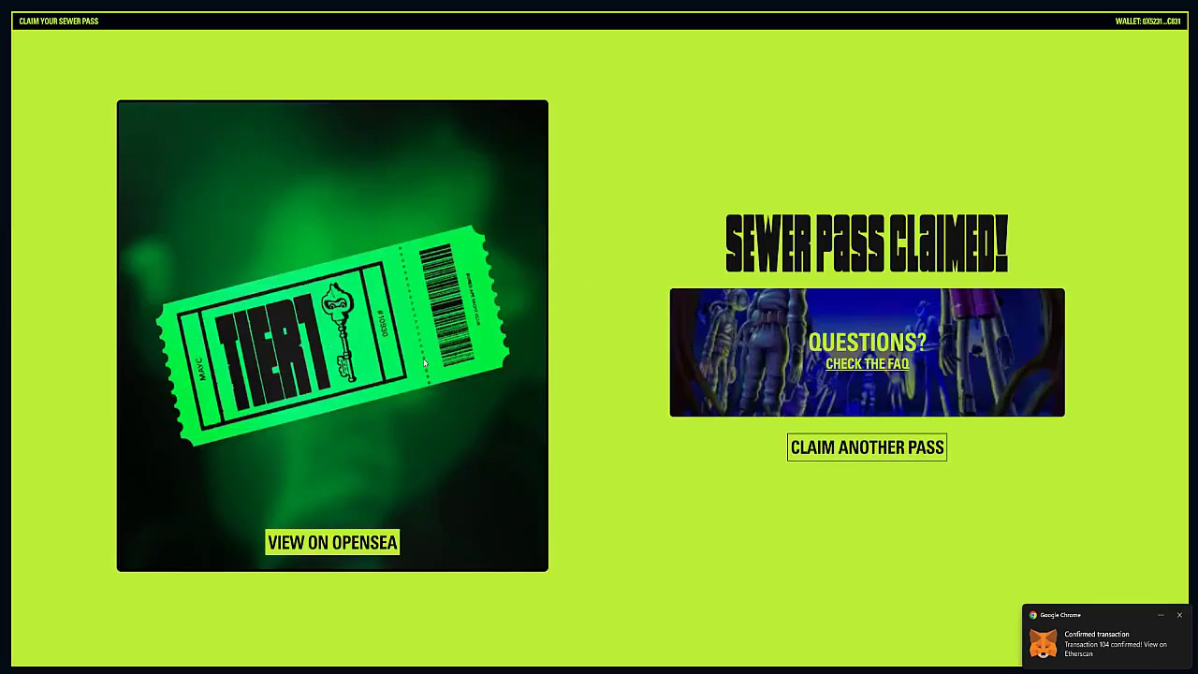
- Claim another Sewer Pass with the ape MAYC #16064 and approve the transaction in MetaMask
left_click(828, 447)
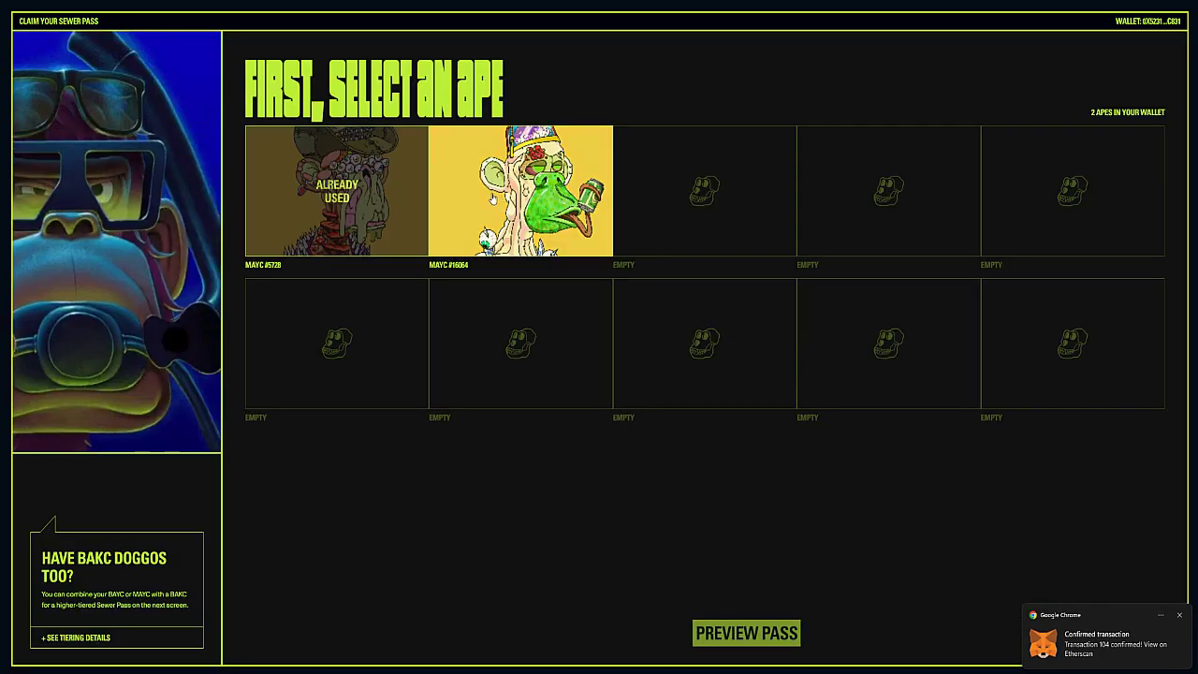
left_click(494, 198)
left_click(756, 636)
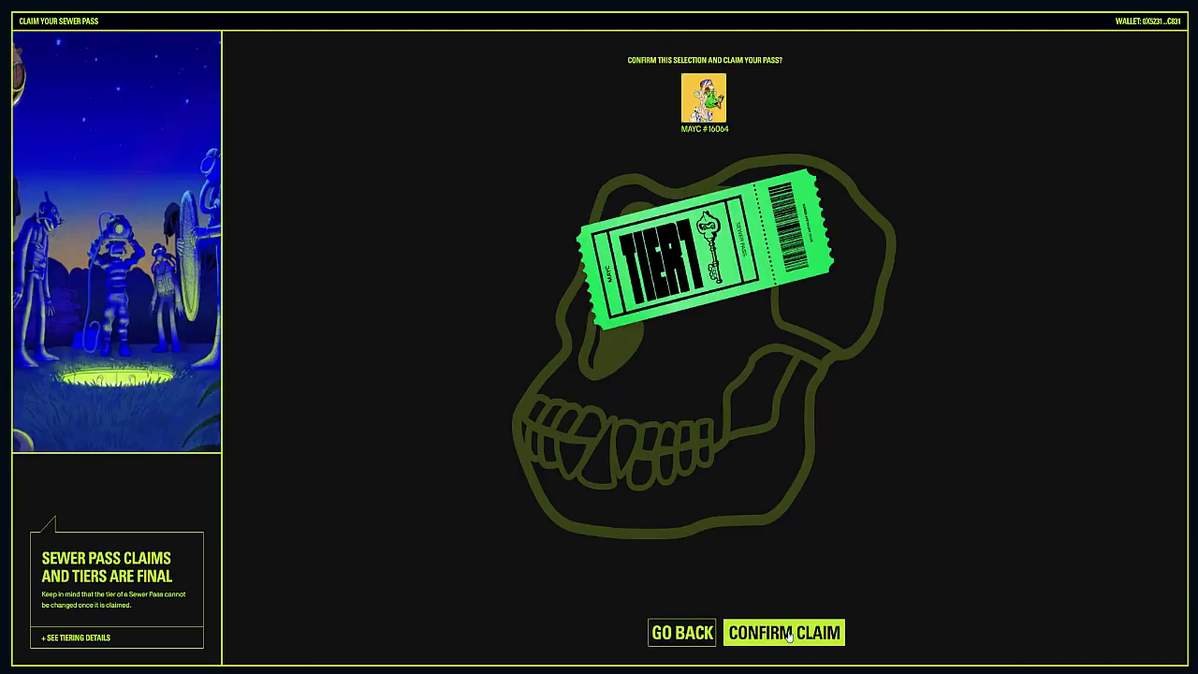
left_click(789, 636)
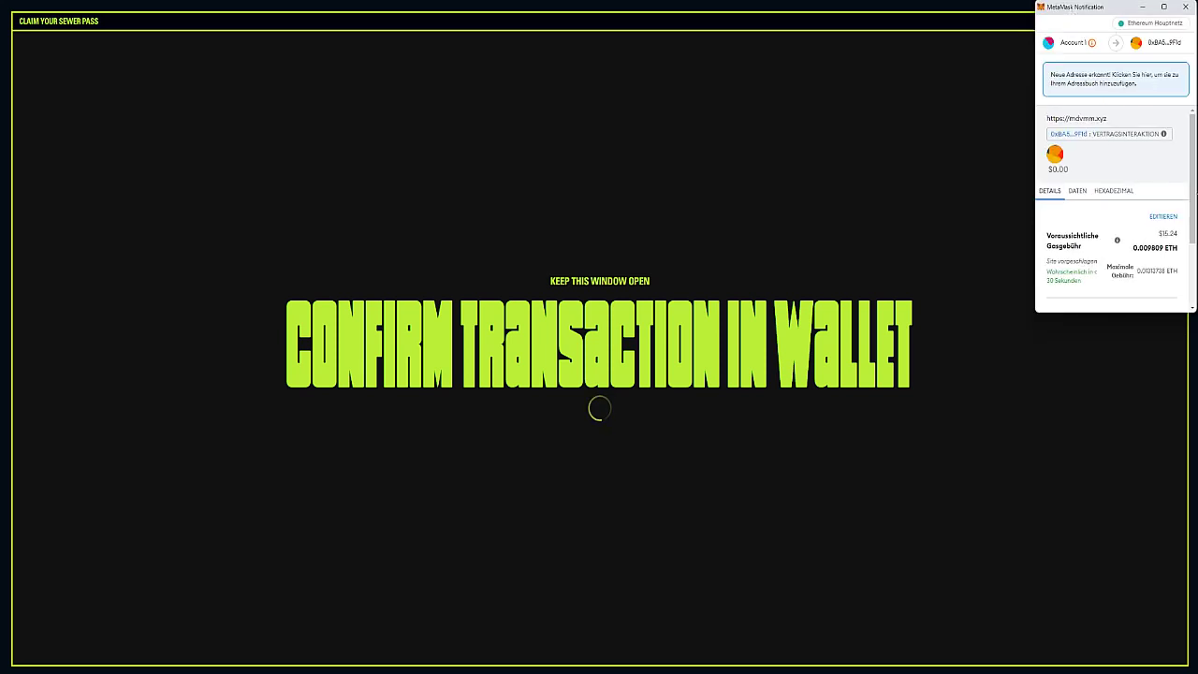
left_click(1147, 293)
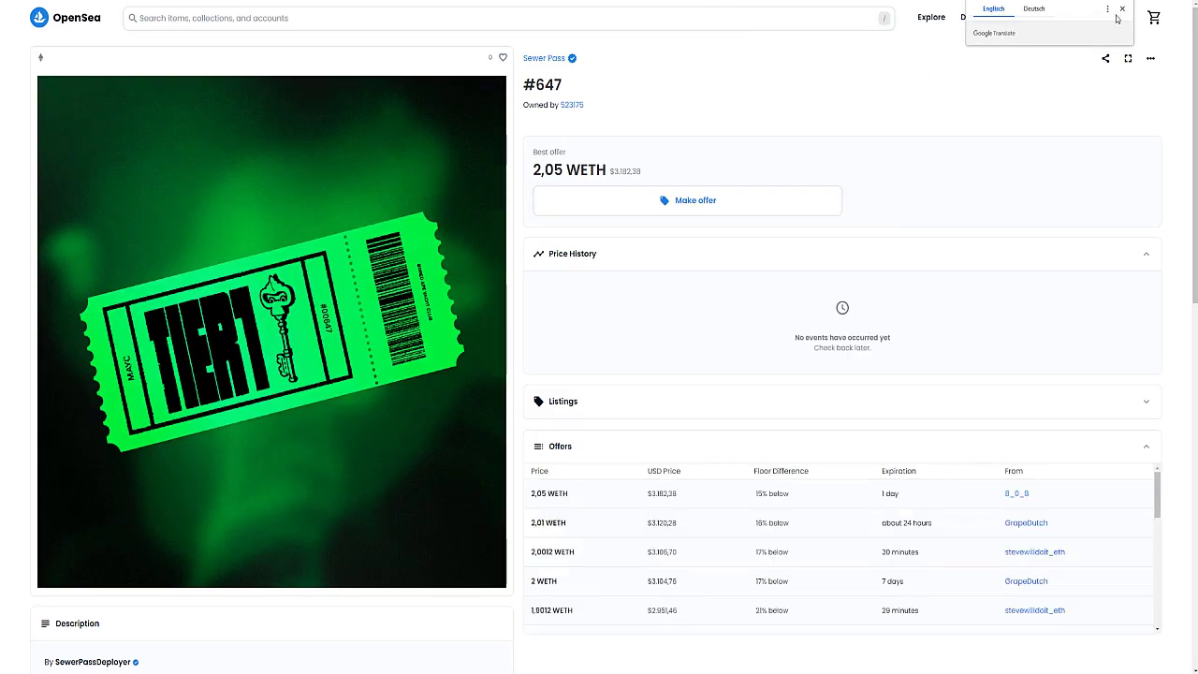
- Dismiss the translation prompt, open the Sewer Pass collection on OpenSea and examine the listed passes and their prices
left_click(1123, 8)
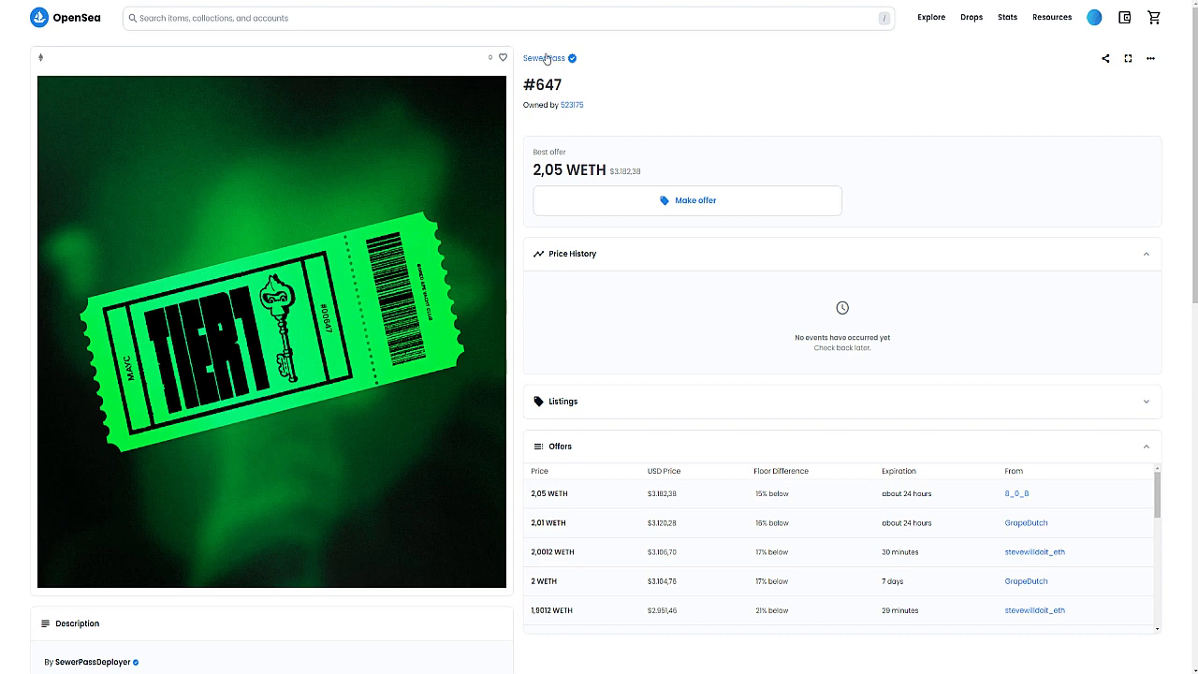
mouse_move(1093, 19)
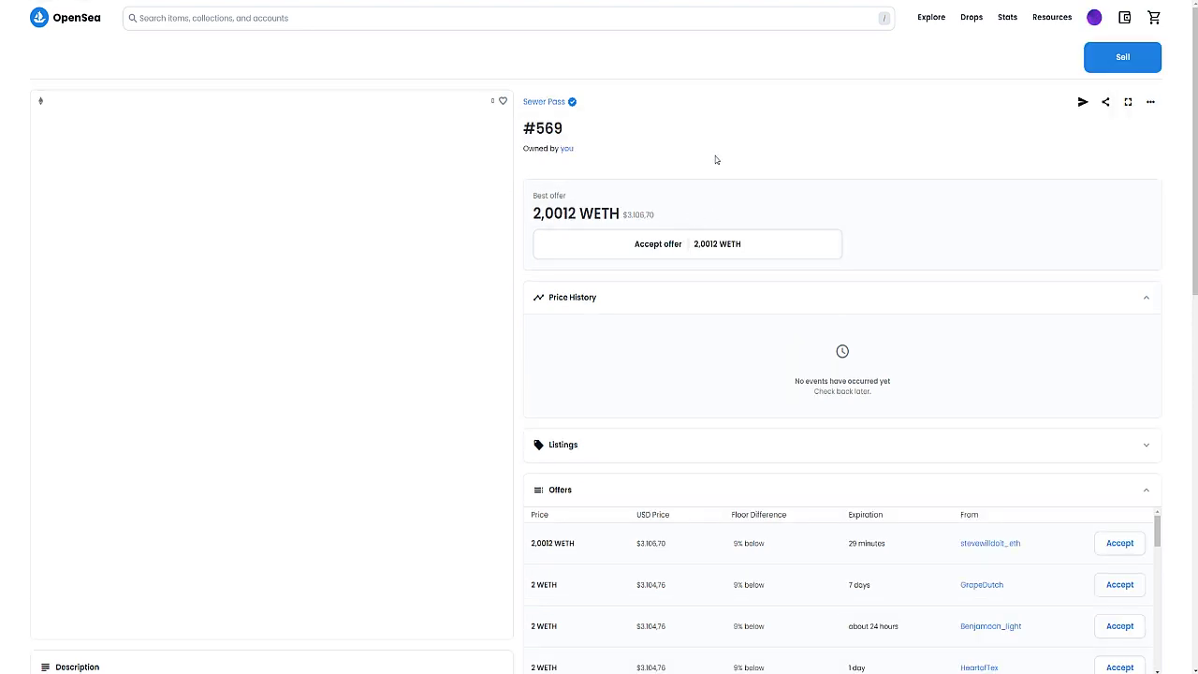
left_click(549, 109)
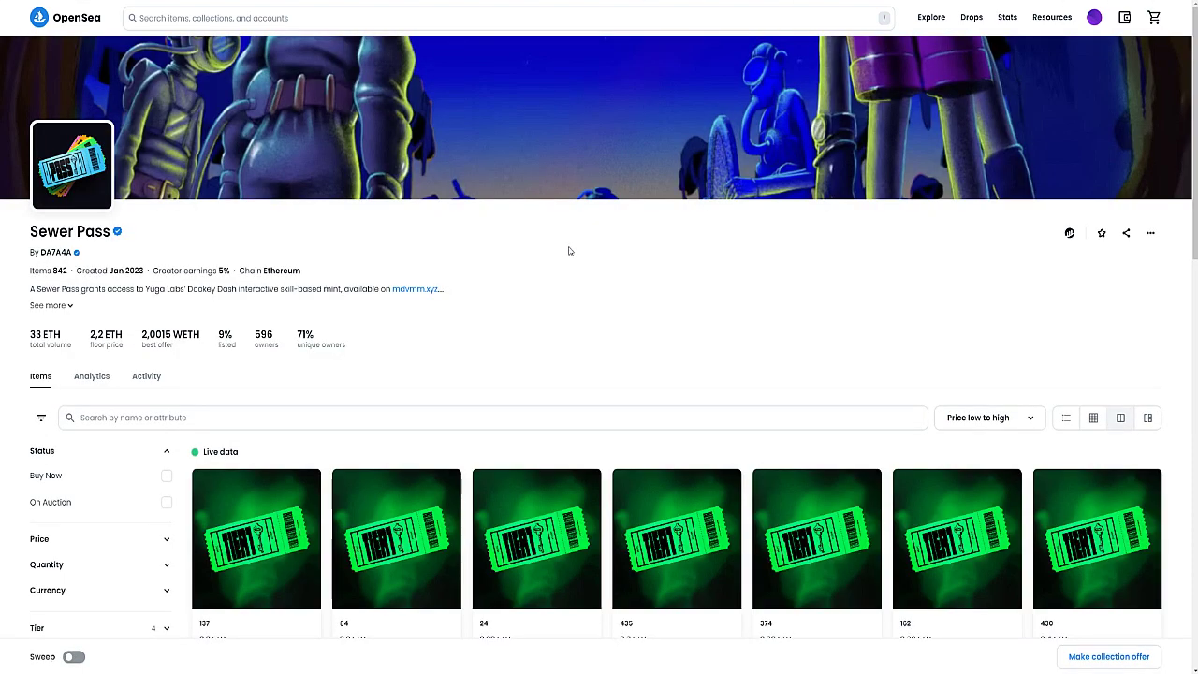
scroll(568, 250, "down", 2)
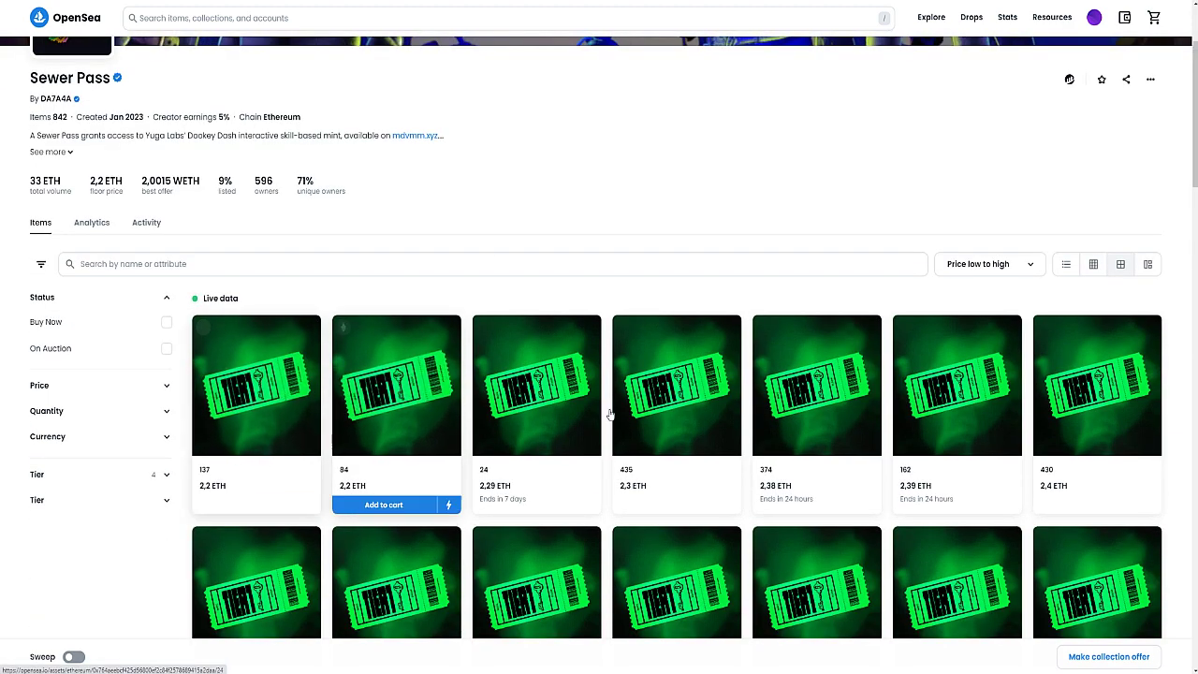
scroll(936, 411, "down", 2)
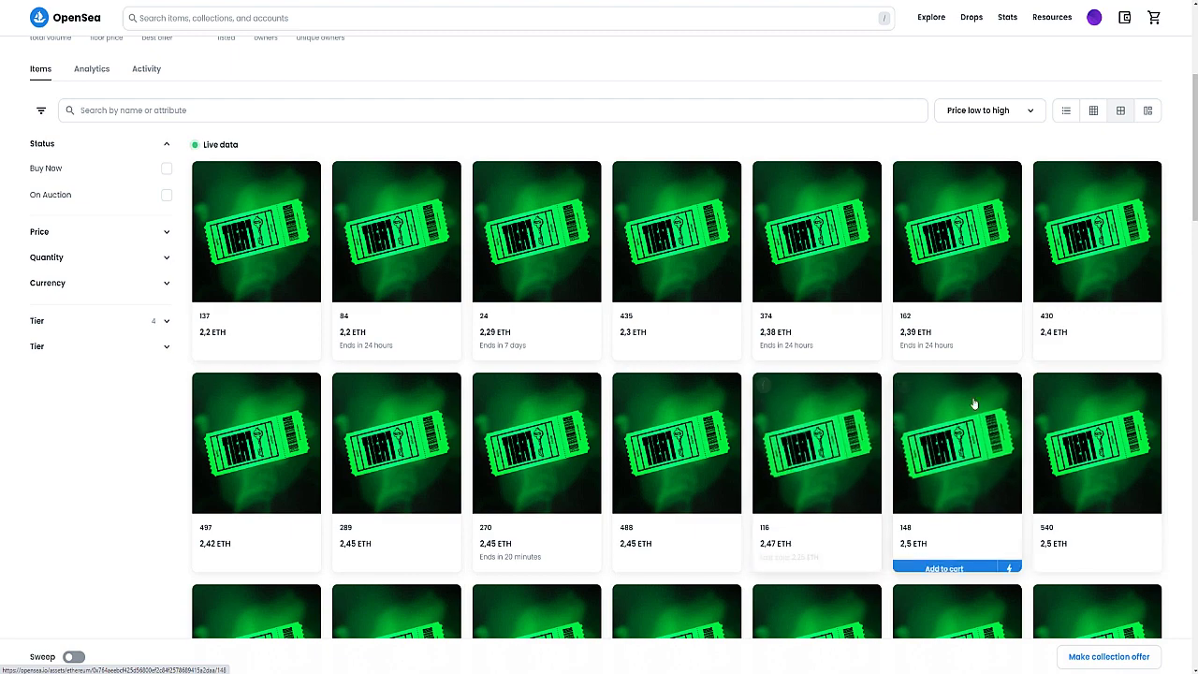
scroll(270, 286, "up", 4)
scroll(125, 218, "down", 2)
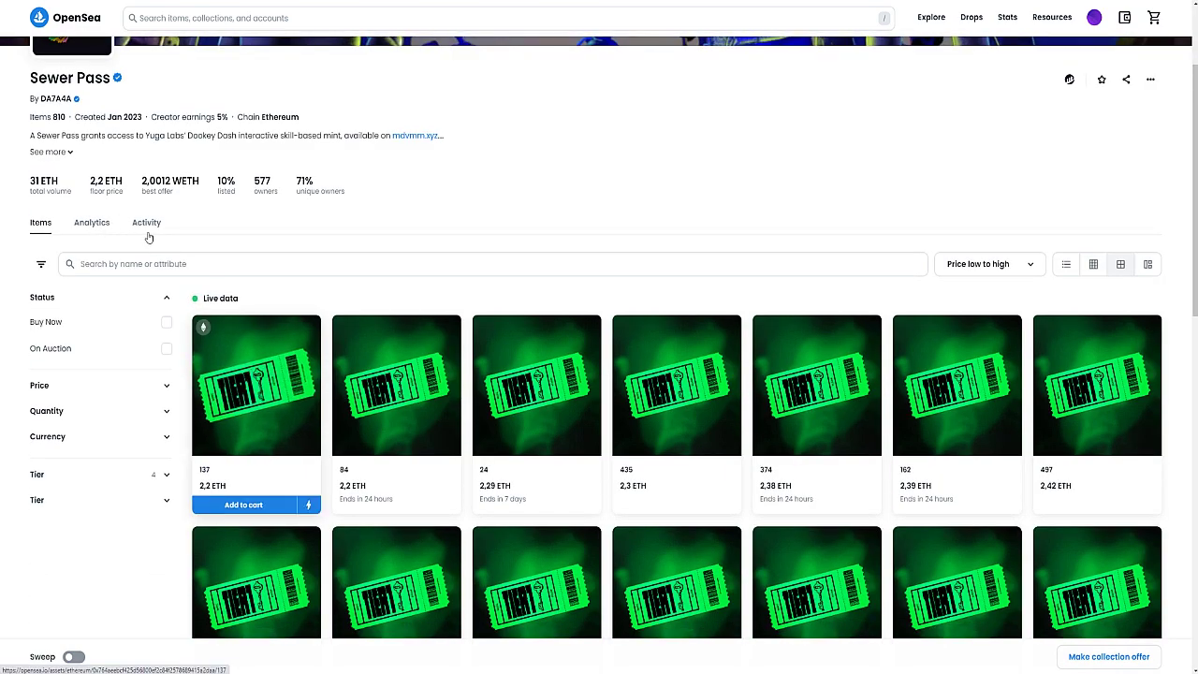
- Open the Sewer Pass collection's activity and review the price chart and recent sales
left_click(144, 223)
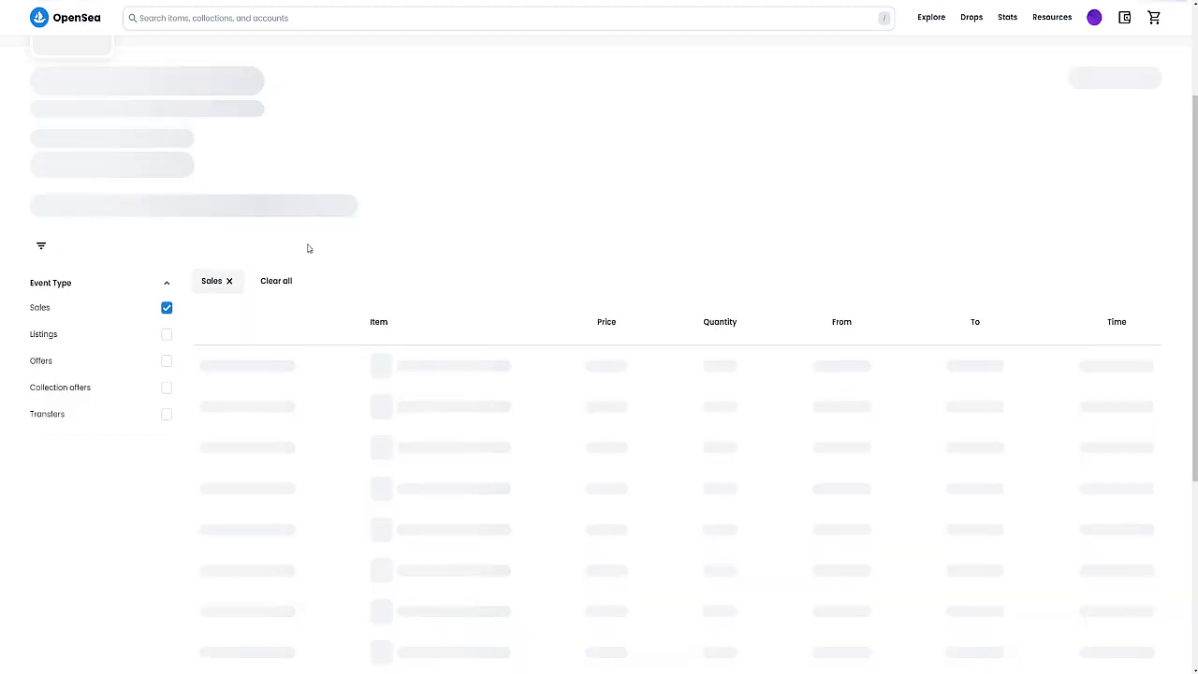
scroll(837, 372, "down", 2)
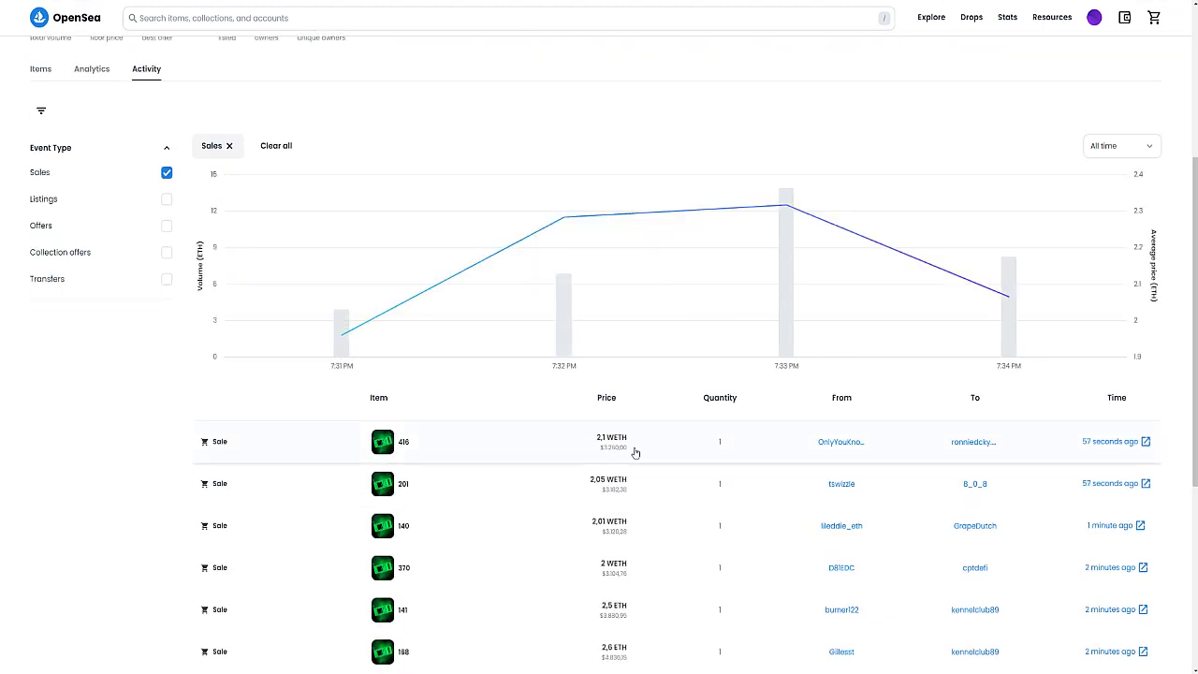
scroll(636, 451, "down", 2)
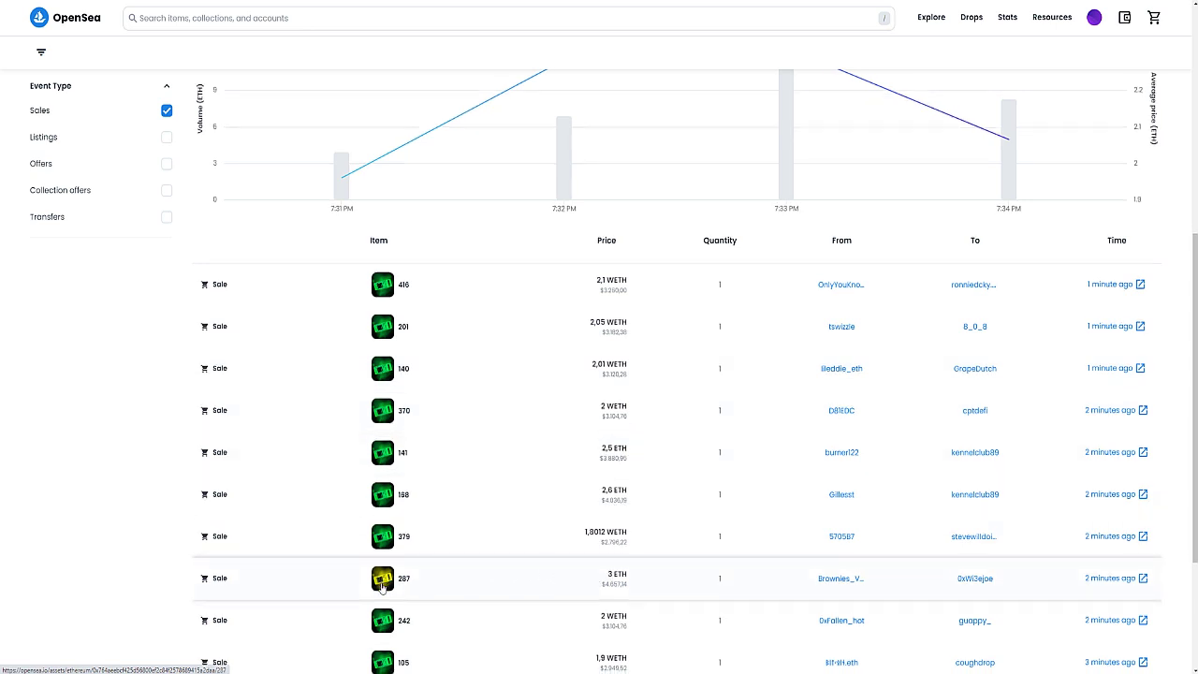
scroll(393, 524, "down", 2)
scroll(473, 477, "up", 3)
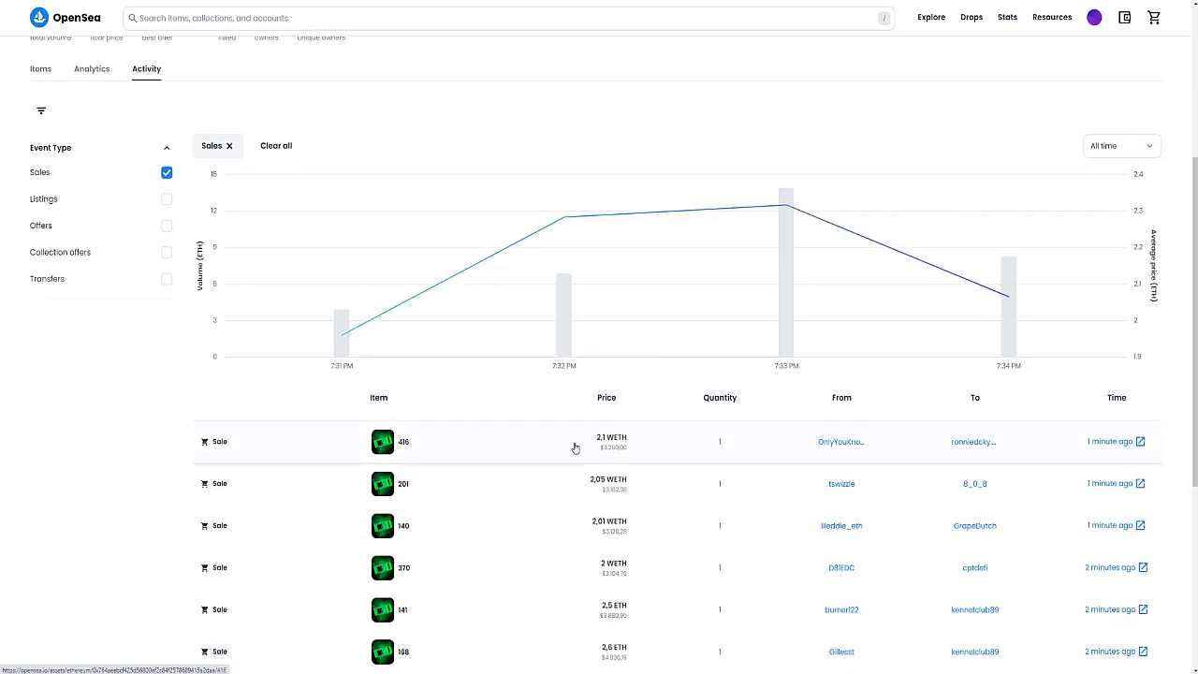
- Open the wallet's own profile and start a sale listing for Sewer Pass 647
mouse_move(1091, 21)
left_click(1036, 56)
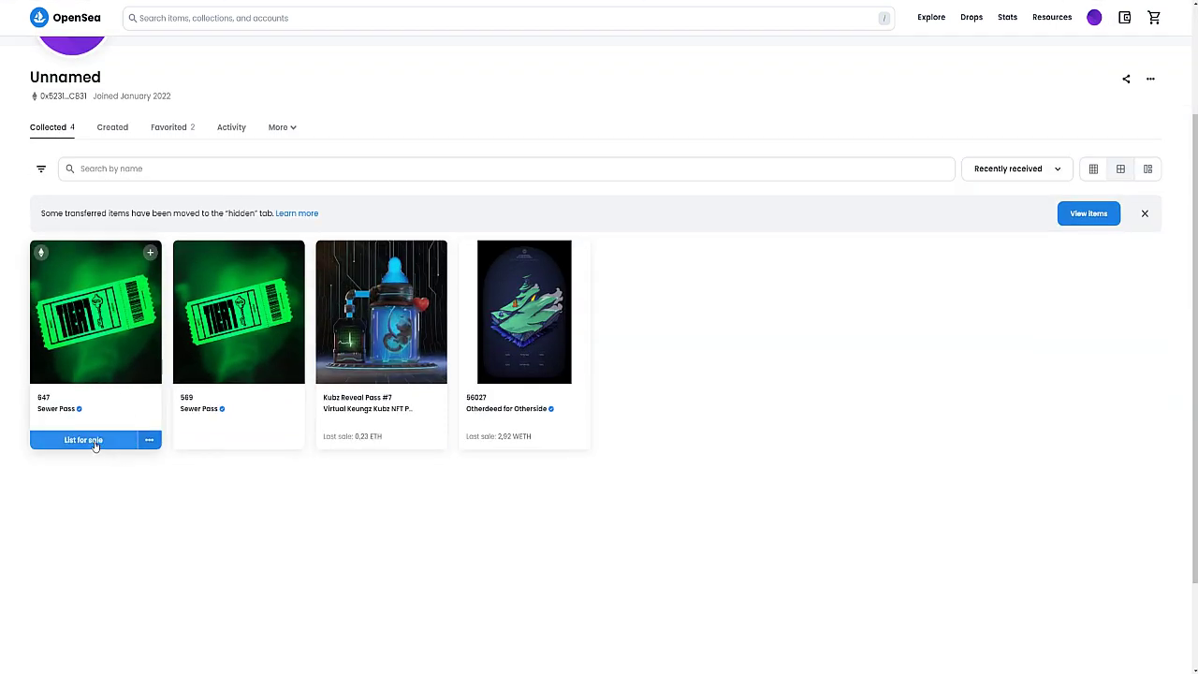
left_click(96, 446)
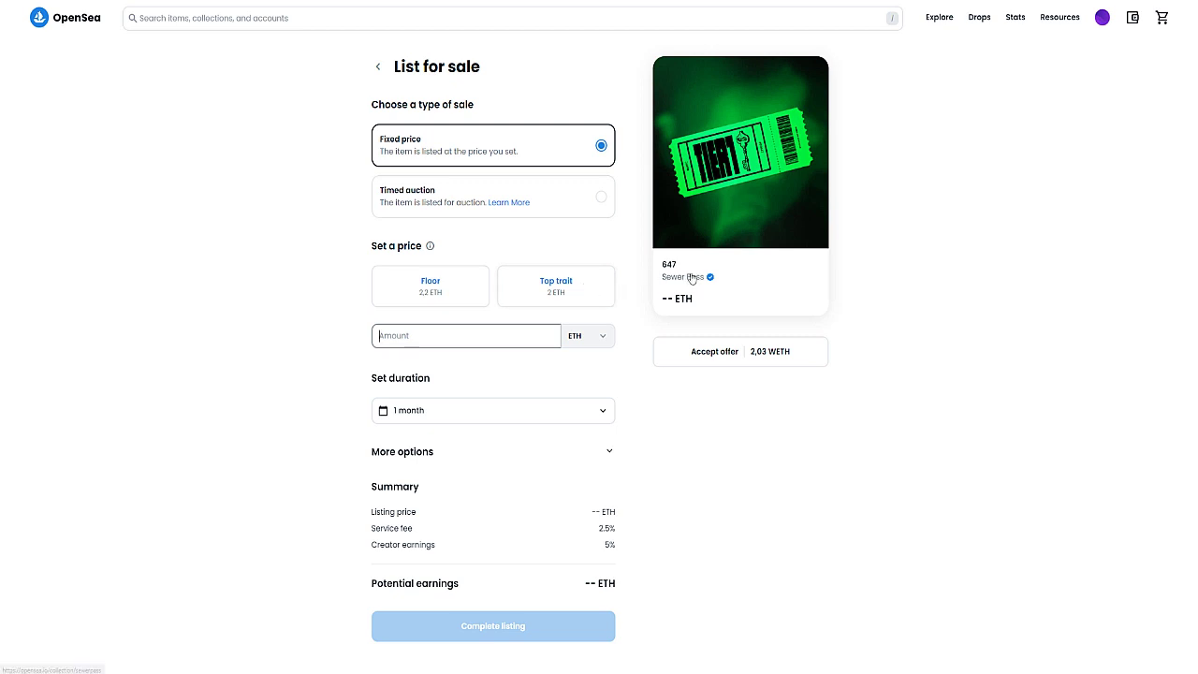
- Set the fixed price of Sewer Pass 647 to the 2.2 ETH floor price and submit the listing
left_click(425, 294)
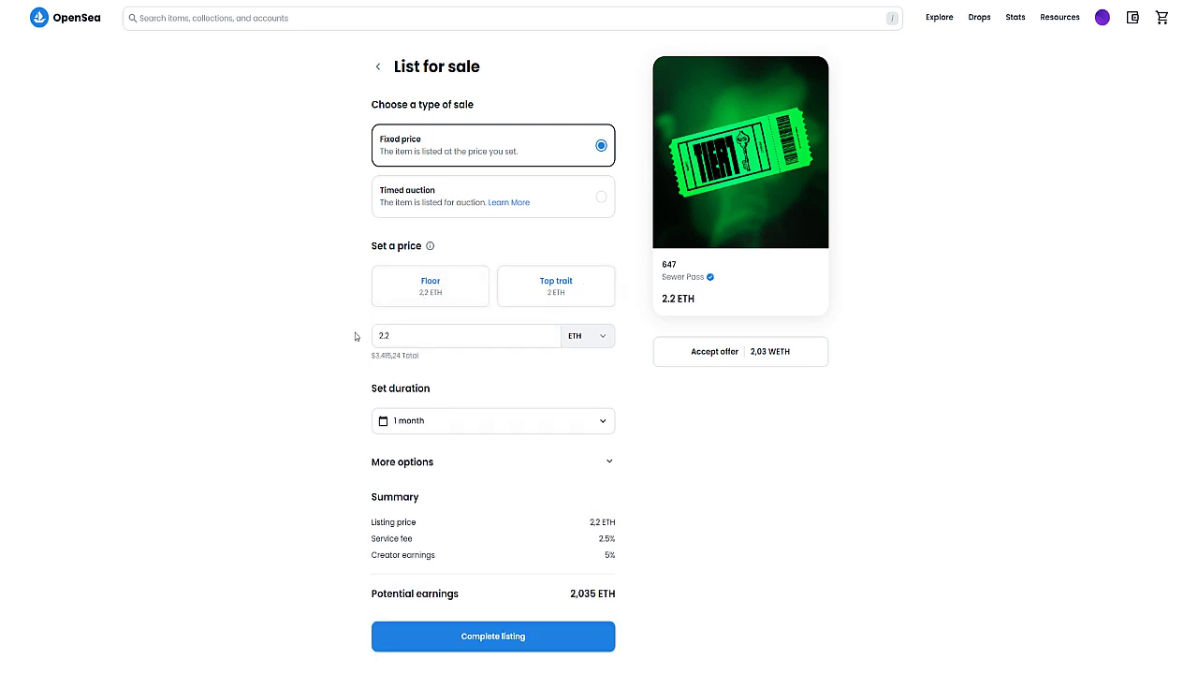
left_click_drag(580, 542, 637, 546)
left_click(642, 543)
left_click(508, 634)
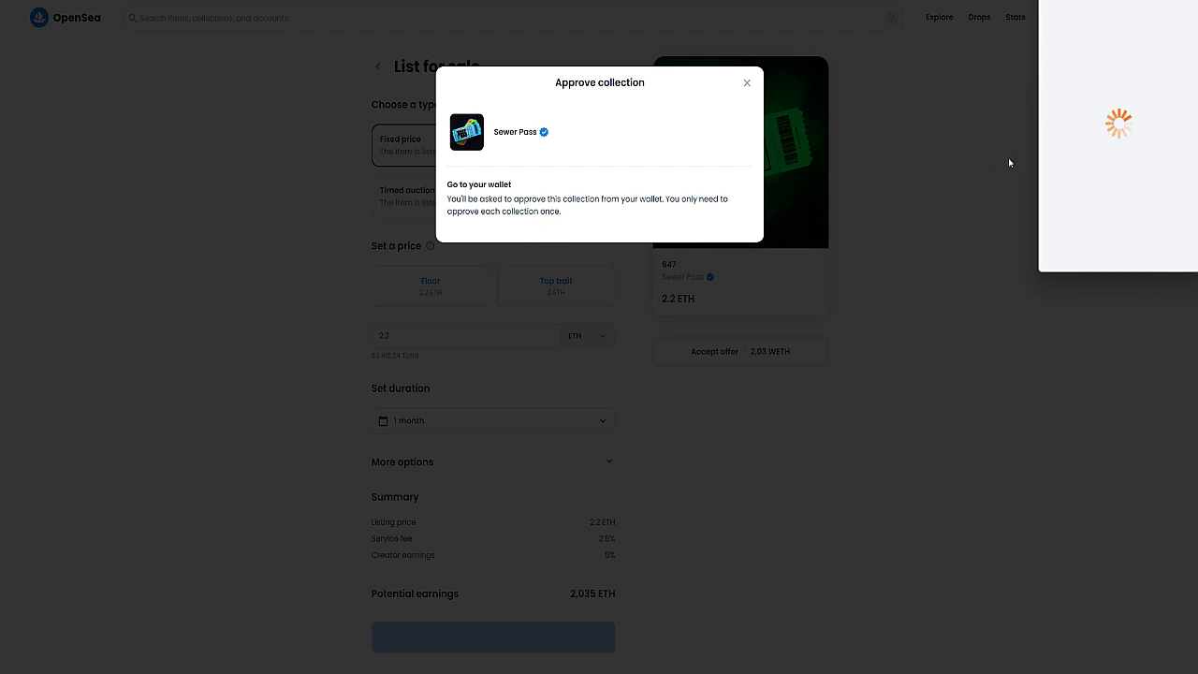
- Approve OpenSea's access to the Sewer Pass collection in MetaMask and sign the listing request for pass 647
left_click_drag(1116, 11, 1117, 25)
scroll(1114, 272, "down", 3)
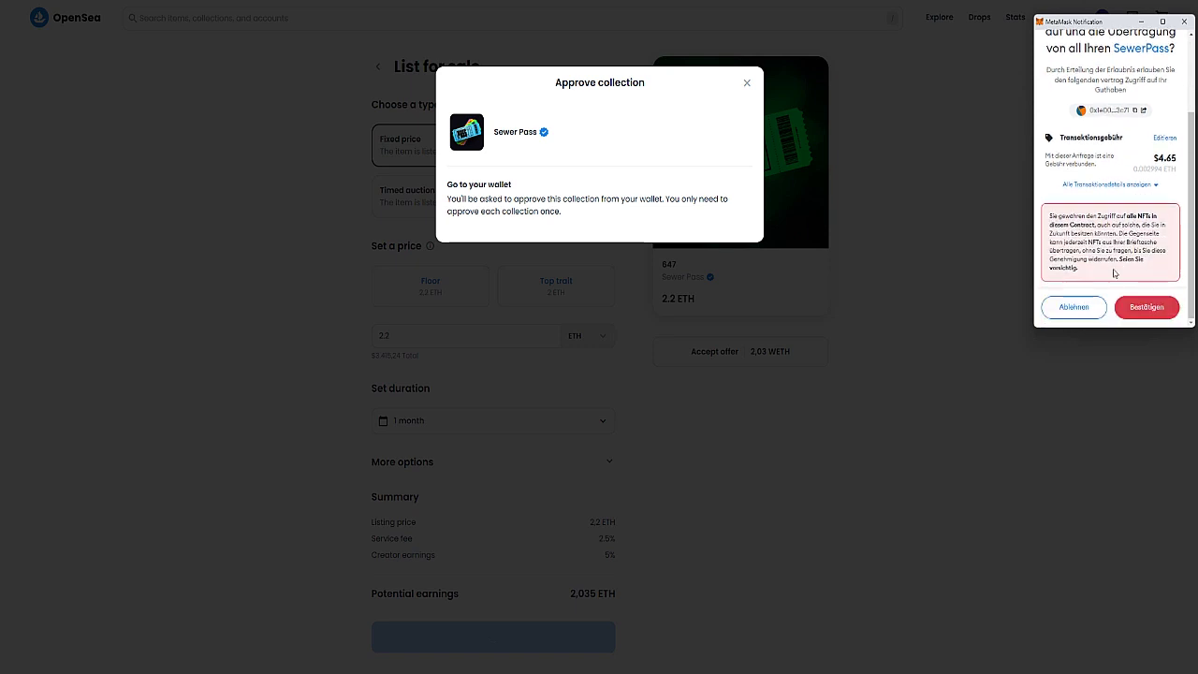
left_click(1153, 311)
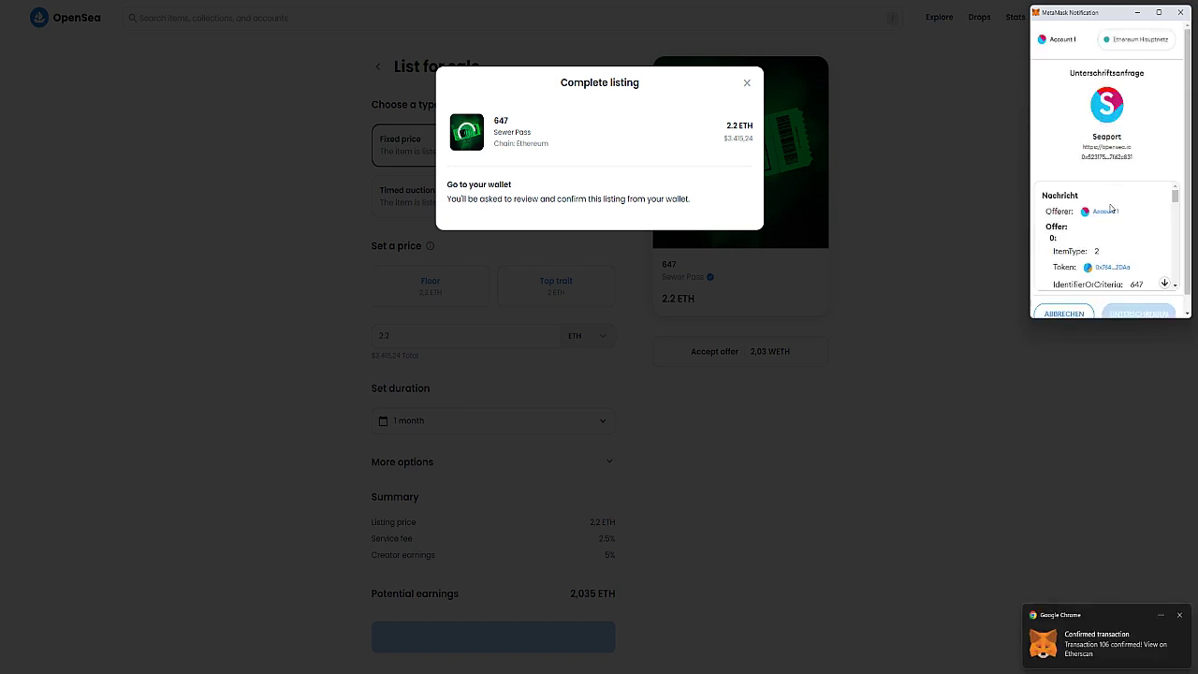
scroll(1111, 212, "down", 10)
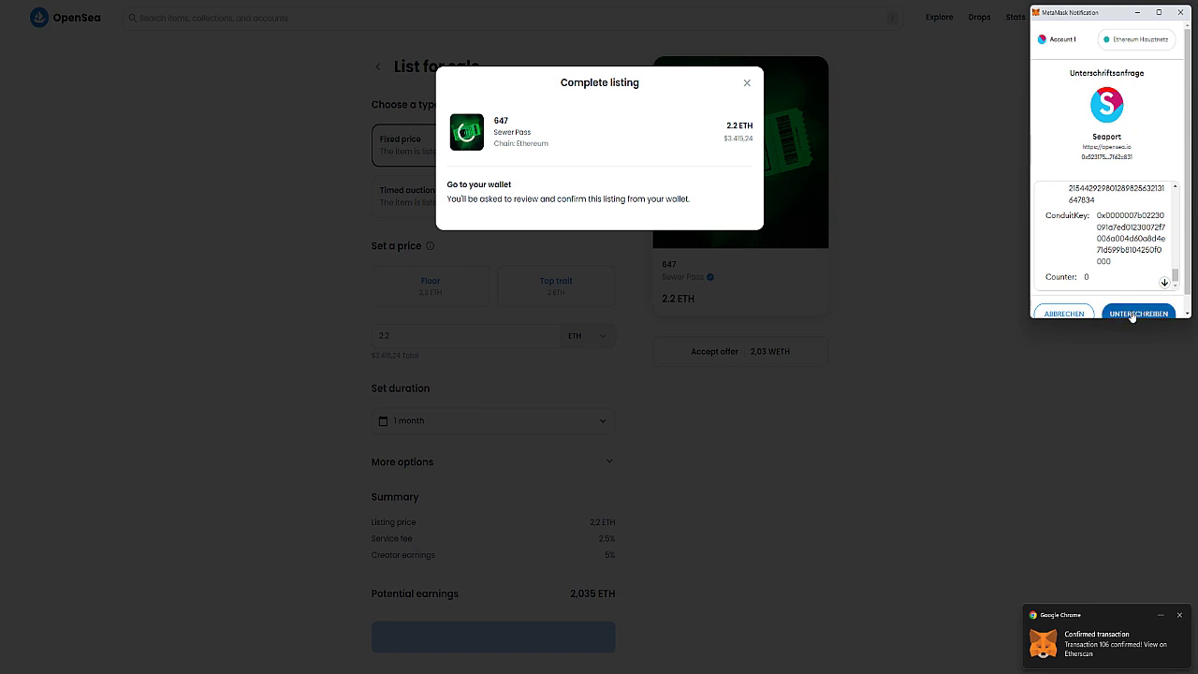
left_click(1132, 313)
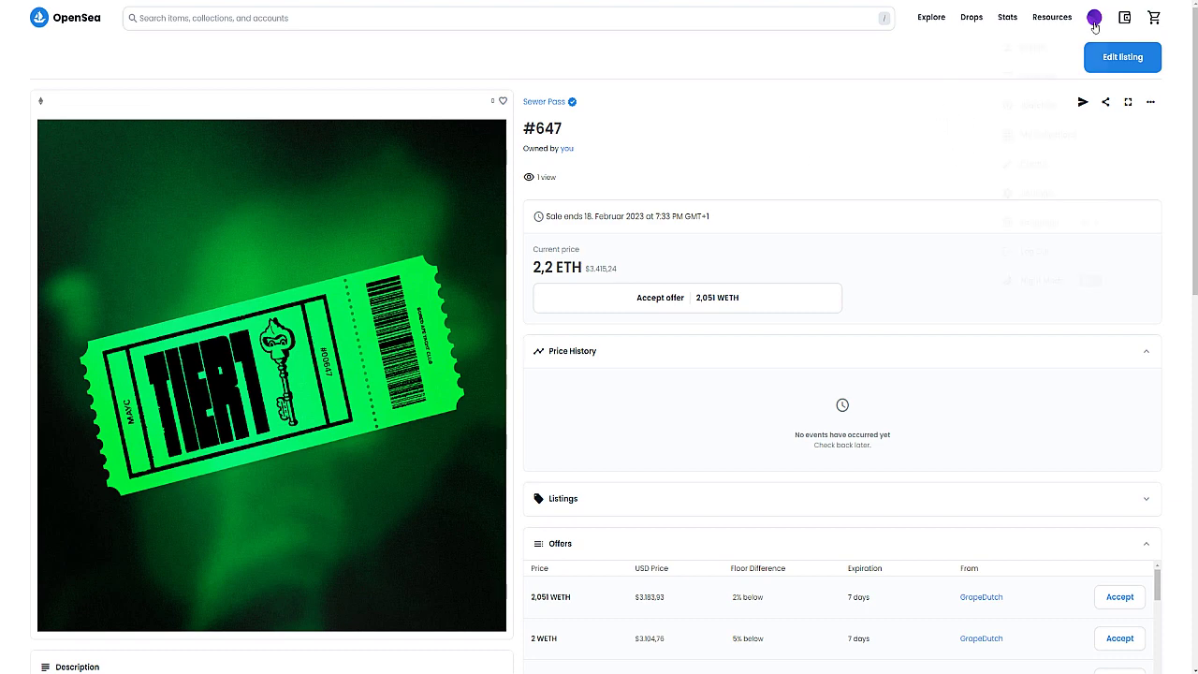
- Open the wallet's own profile, go to the Sewer Pass collection from pass 647, and browse its listed items by price
left_click(1003, 54)
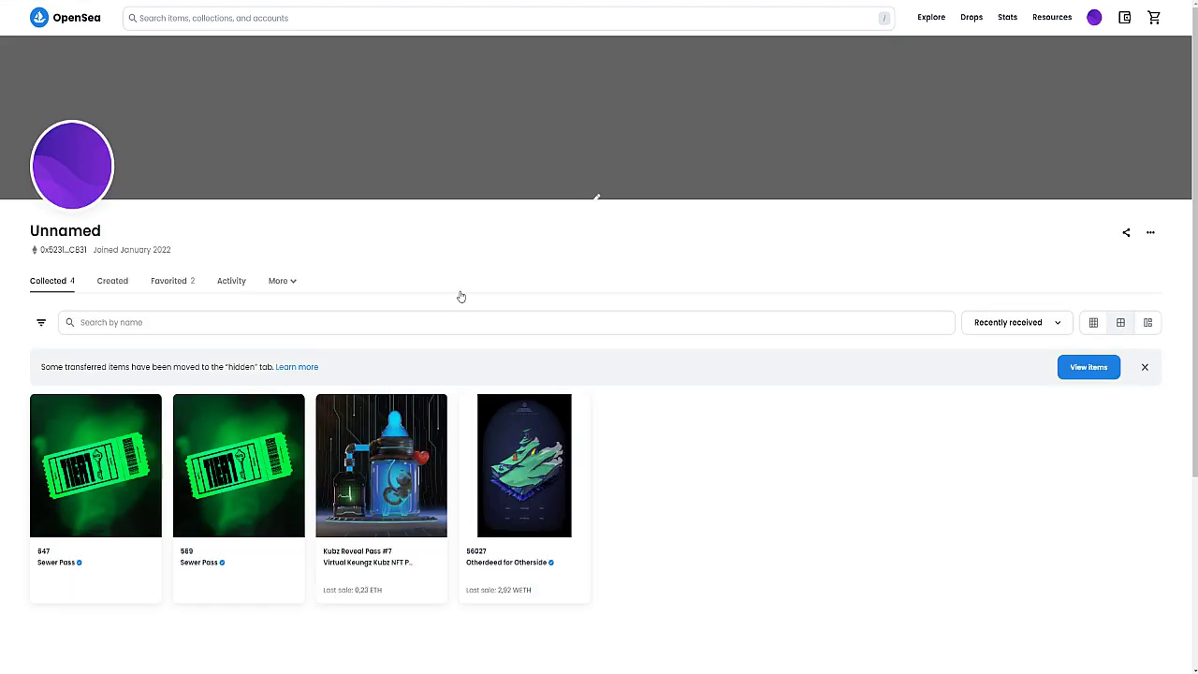
mouse_move(68, 496)
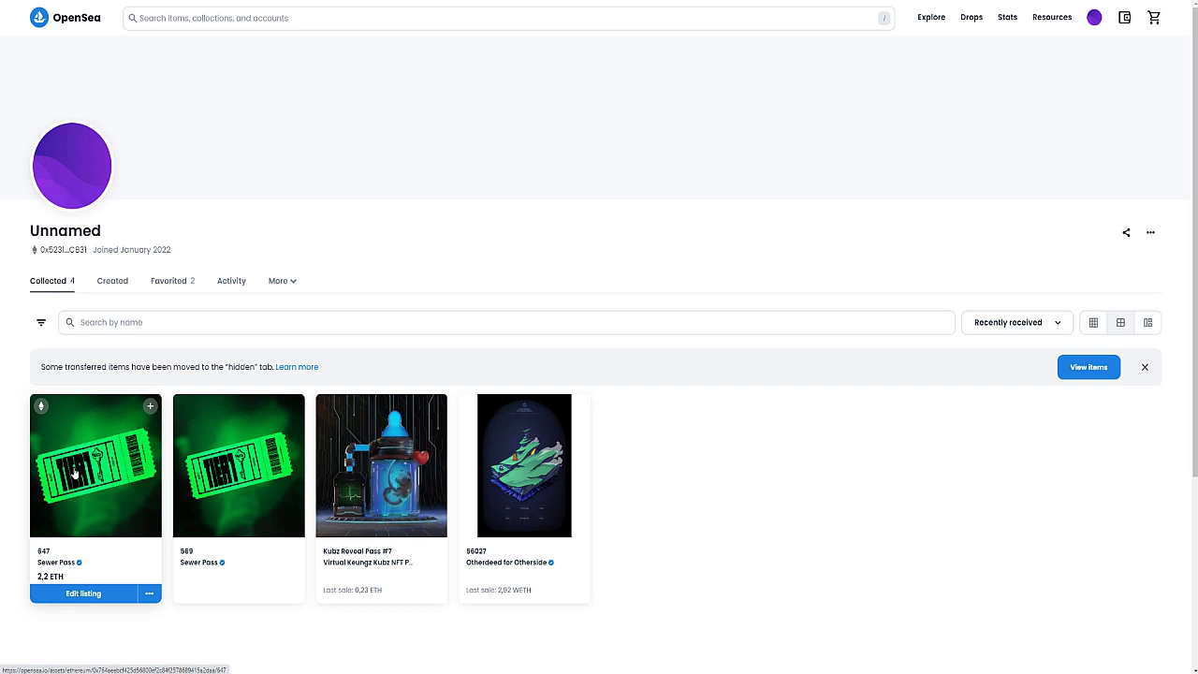
left_click(59, 564)
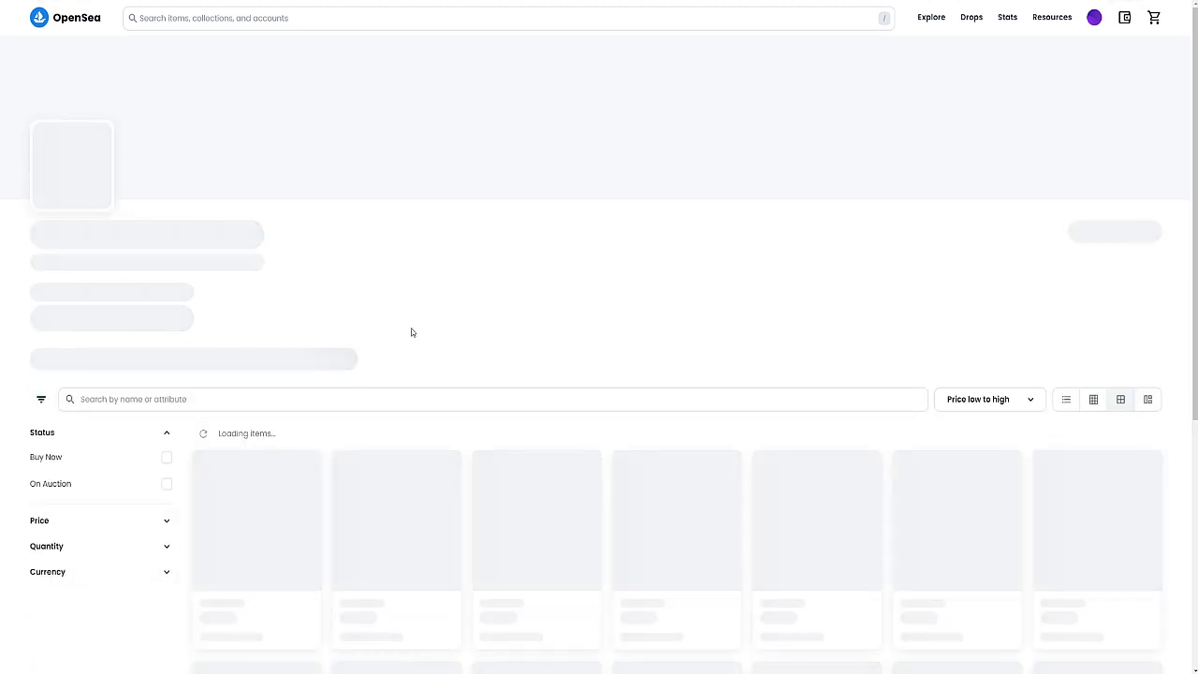
scroll(374, 314, "down", 2)
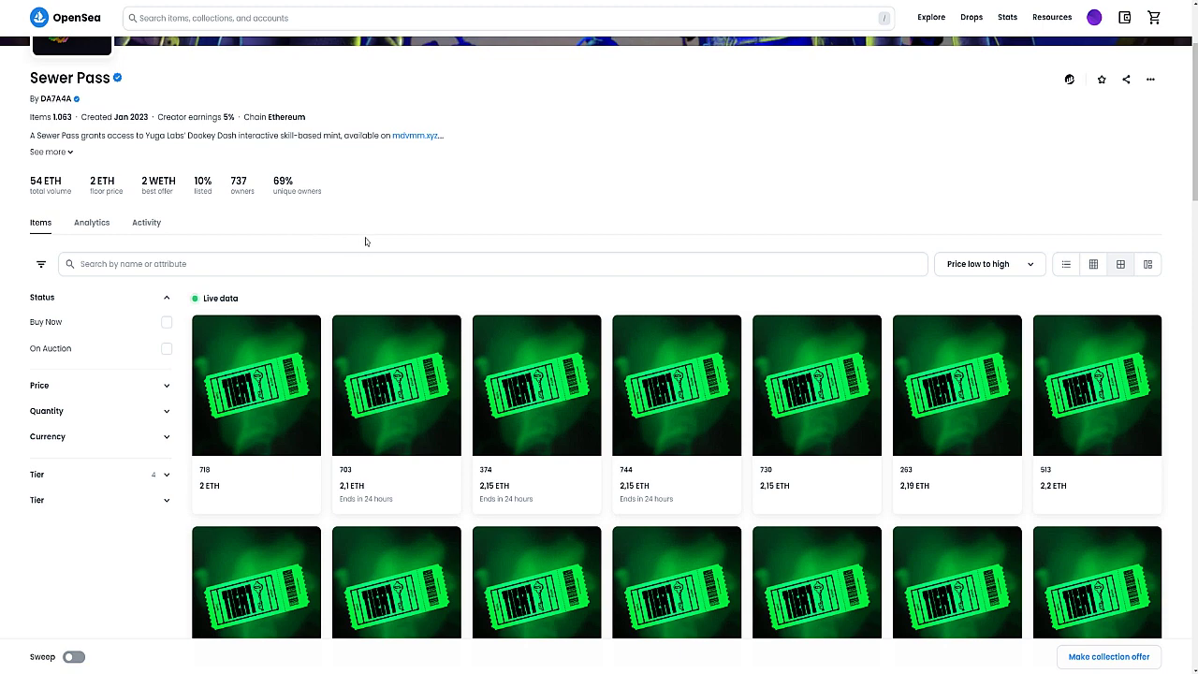
scroll(365, 242, "down", 2)
scroll(268, 278, "up", 2)
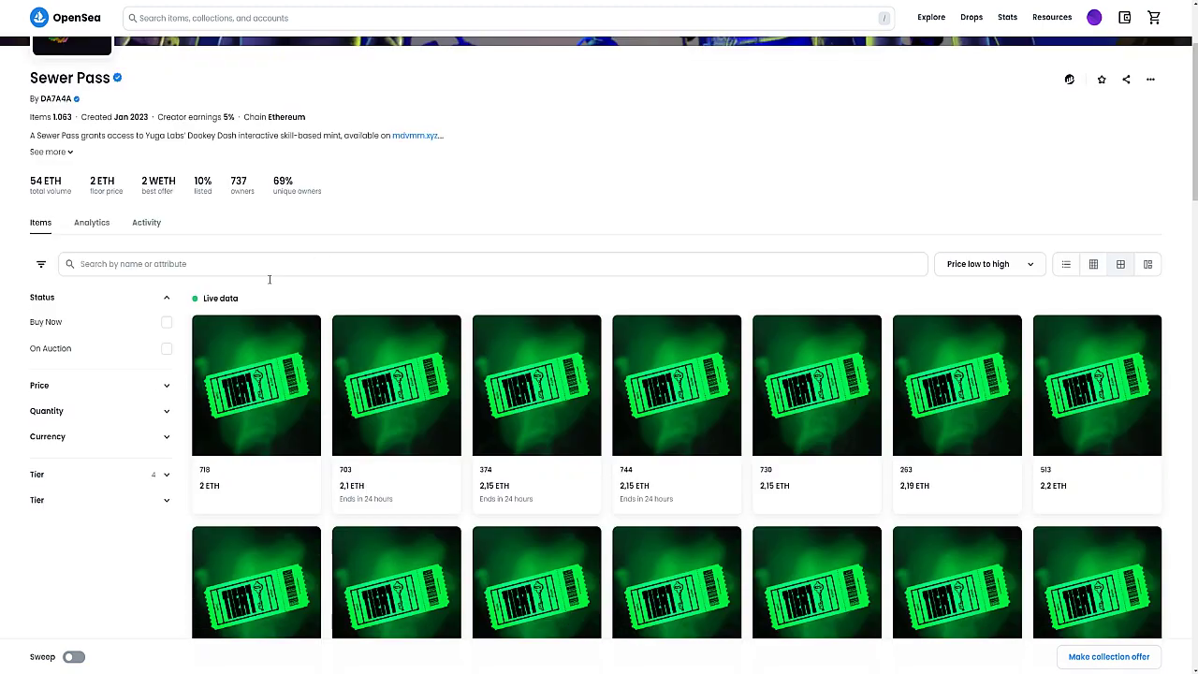
- Review the Sewer Pass collection's recent sales, including pass 647, and return to the wallet's own profile
left_click(146, 224)
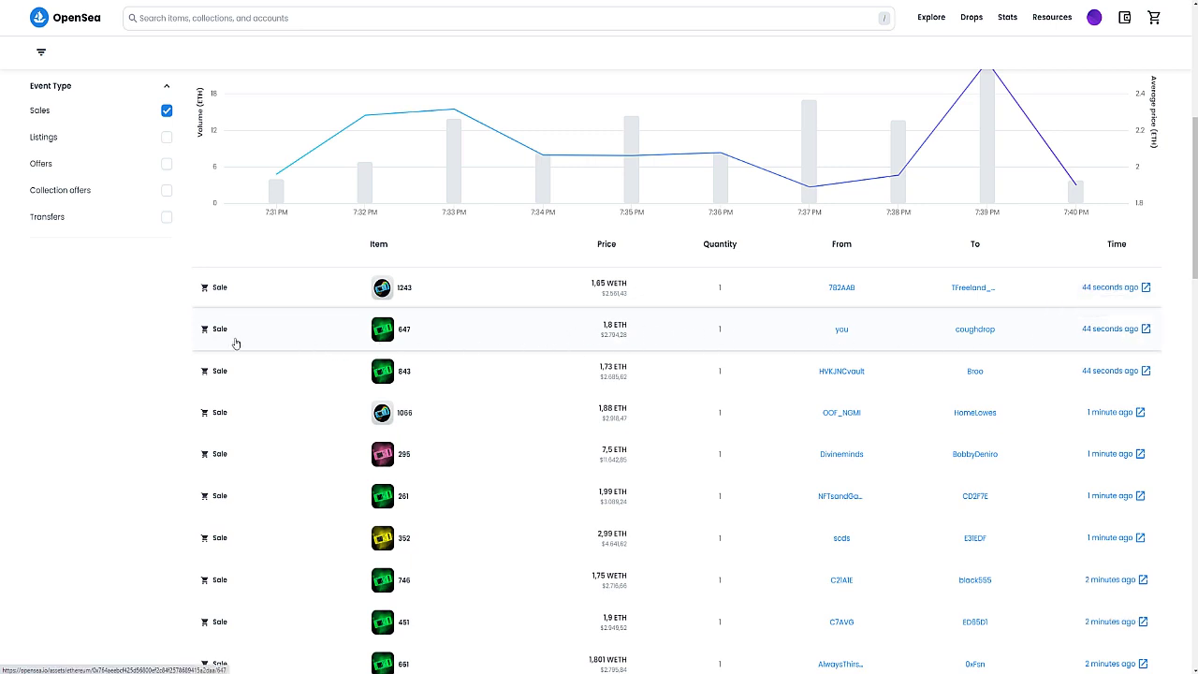
scroll(283, 347, "up", 5)
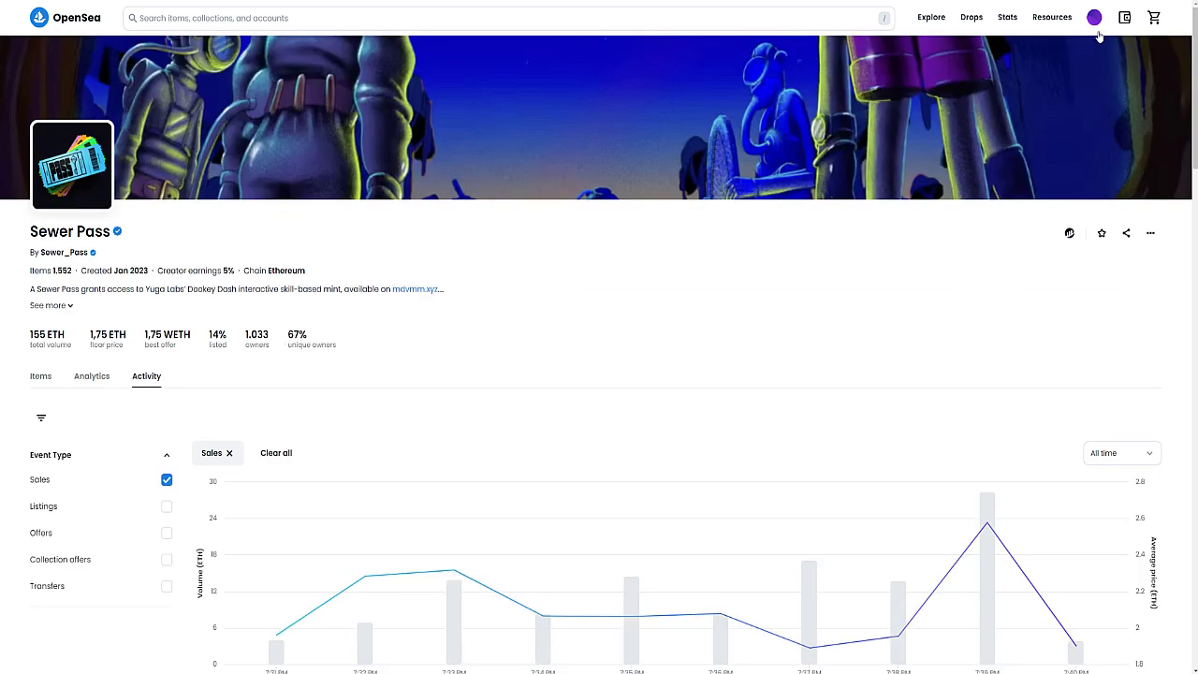
mouse_move(1099, 31)
left_click(1029, 47)
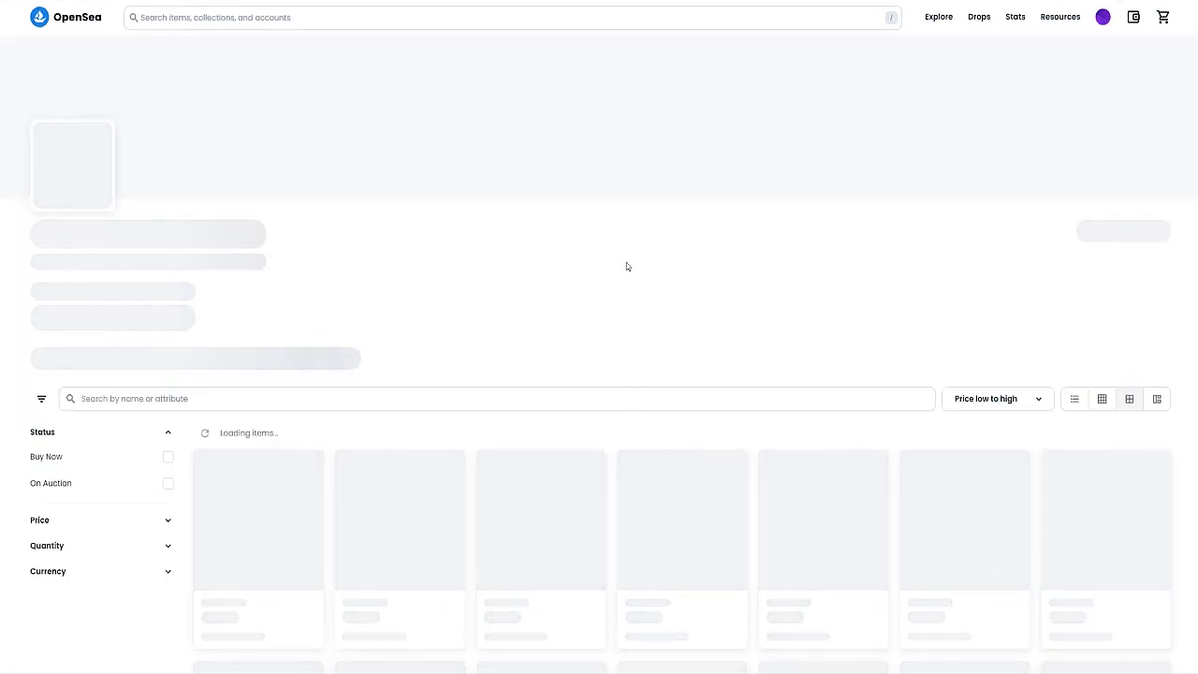
- Open the collection rankings and go to the Sewer Pass collection from there
mouse_move(979, 25)
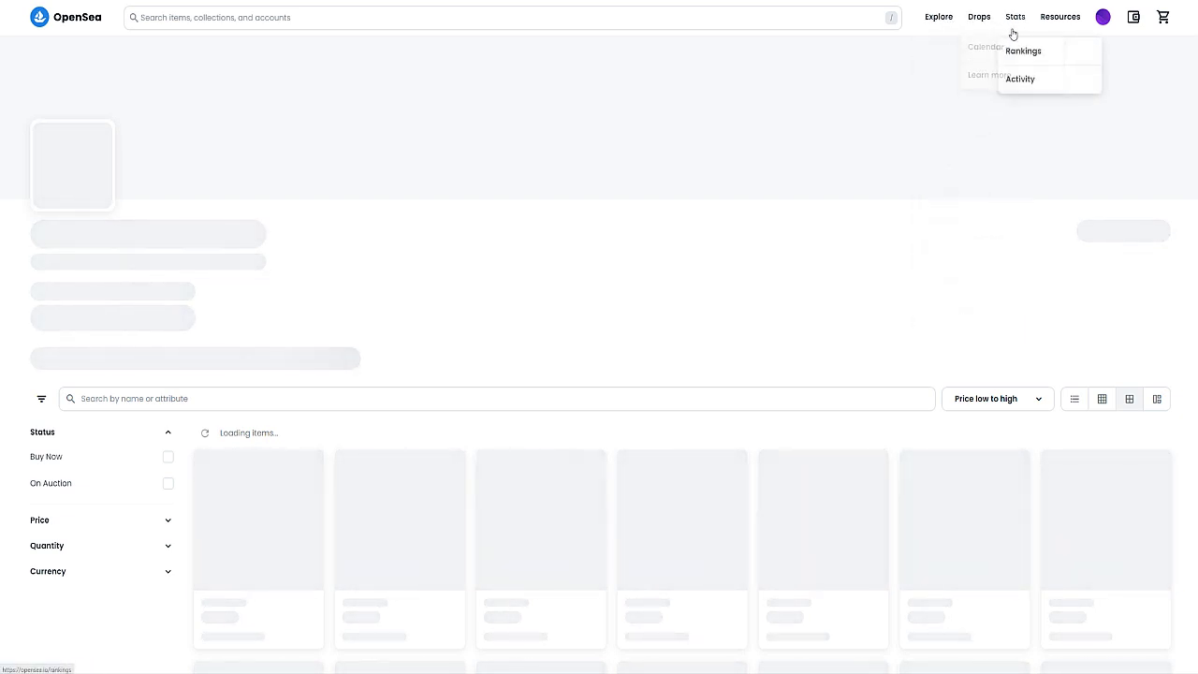
left_click(1018, 53)
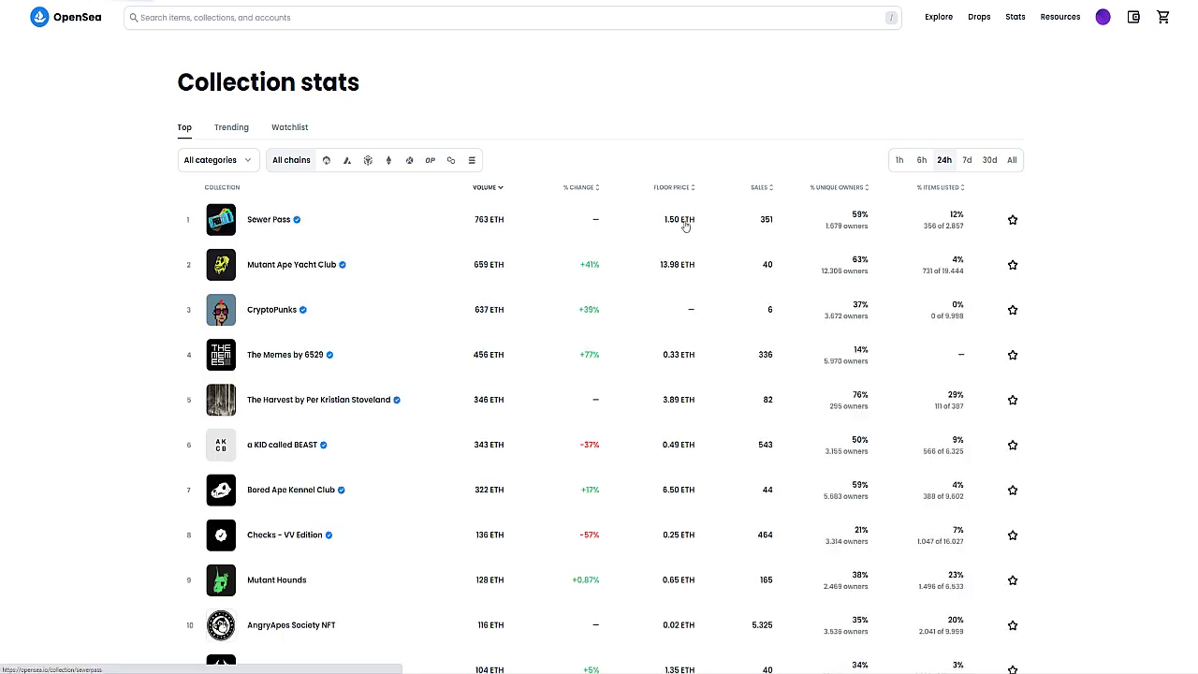
left_click(271, 223)
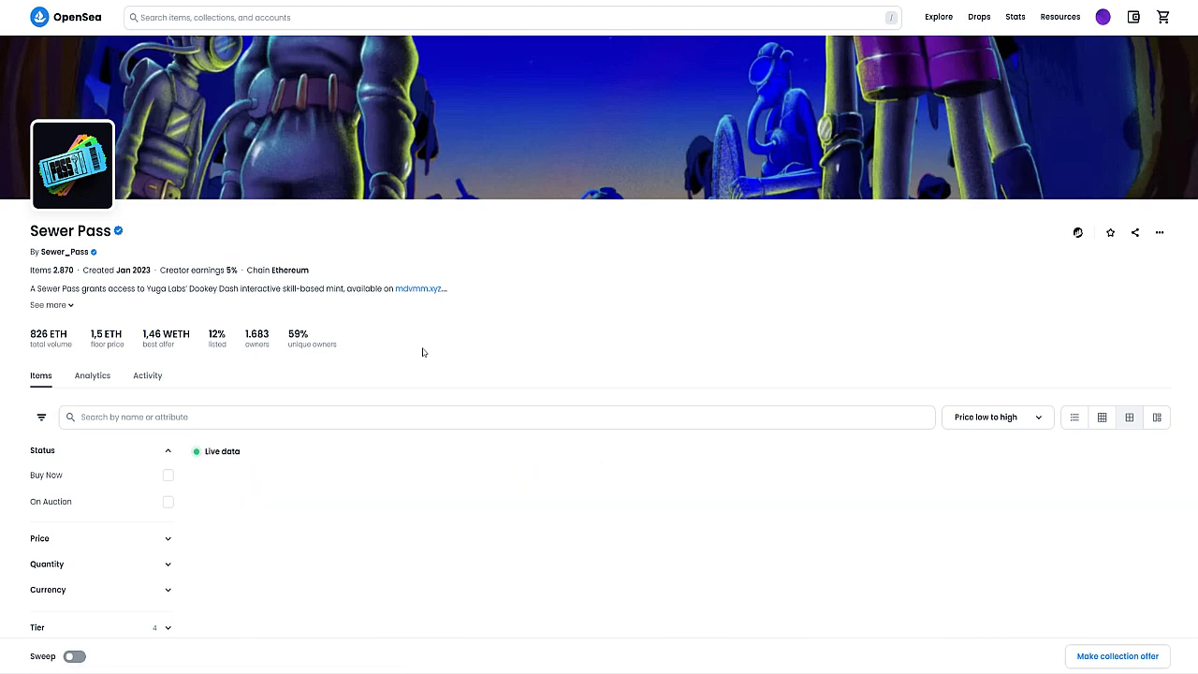
- Open the Sewer Pass collection's activity and examine the price chart and recent sale prices of the different pass tiers
scroll(377, 345, "down", 2)
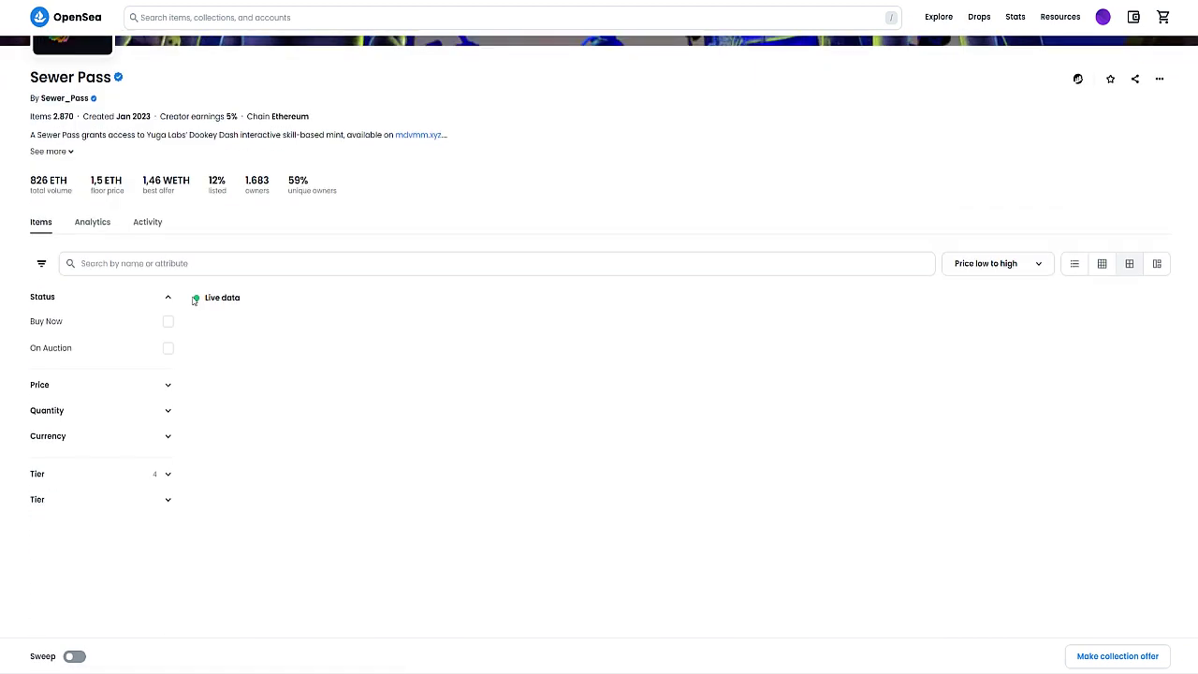
left_click(145, 223)
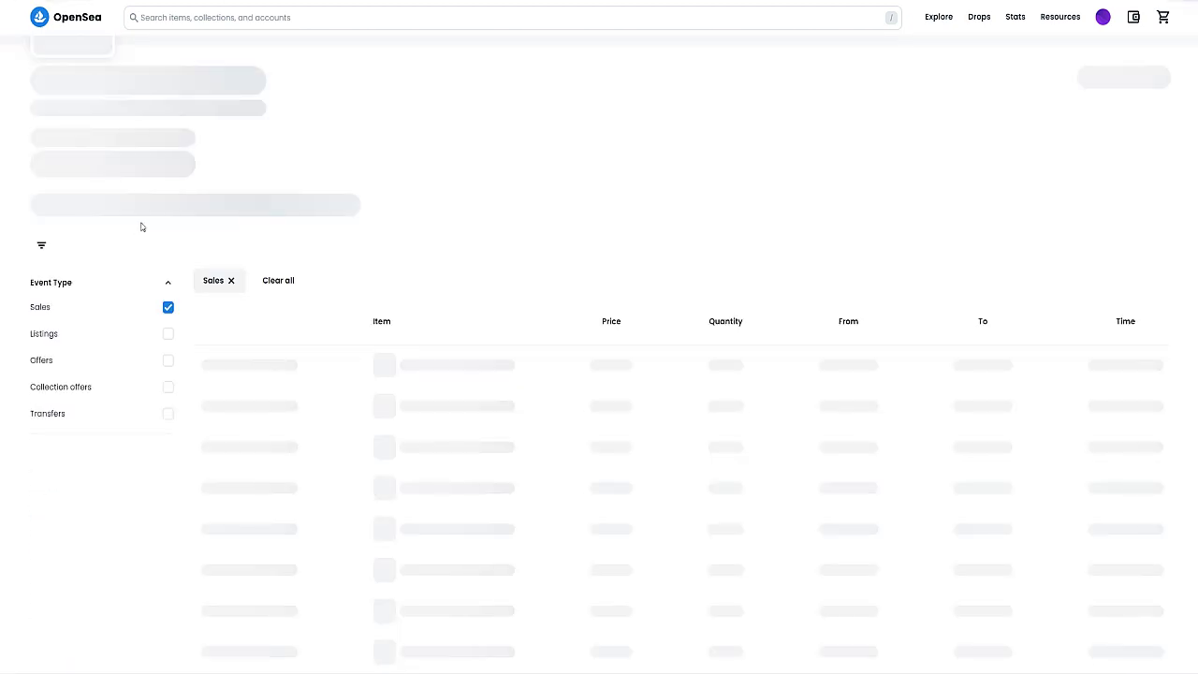
scroll(601, 237, "down", 2)
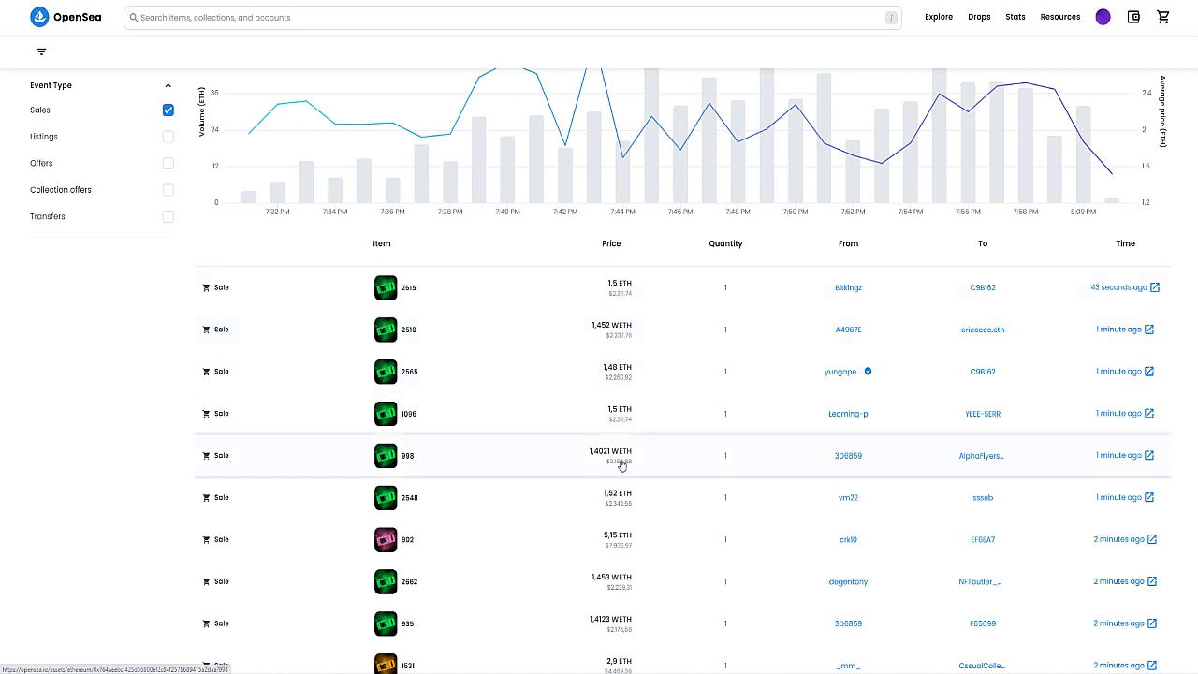
scroll(621, 459, "down", 2)
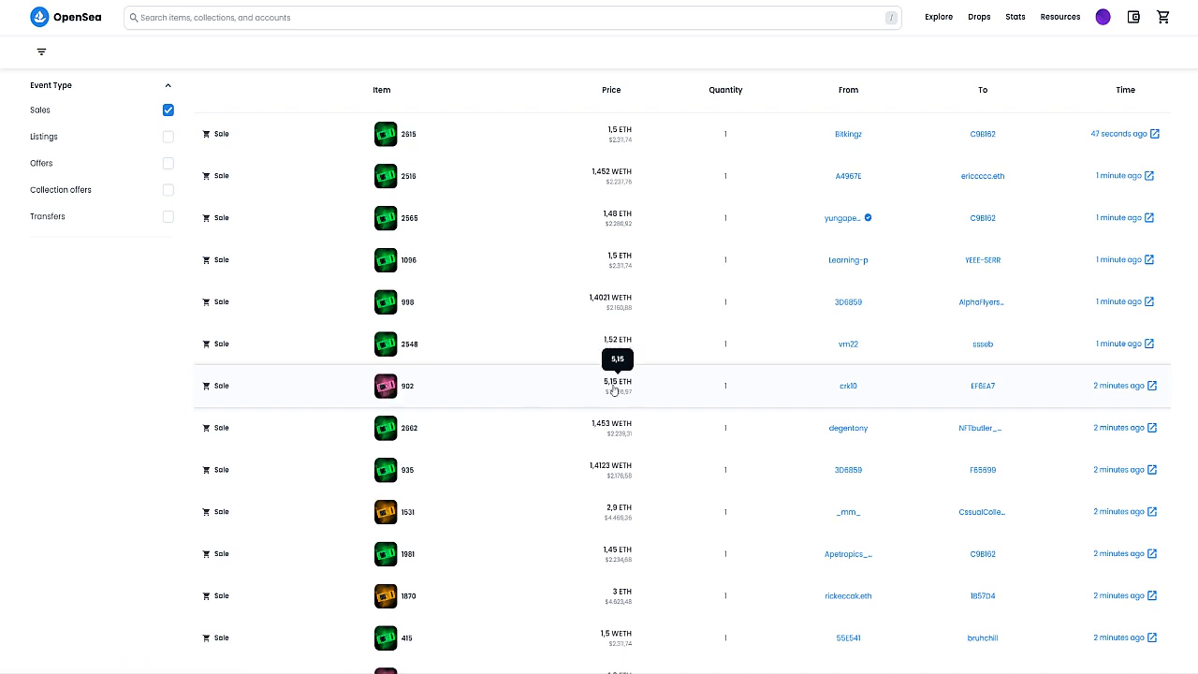
scroll(642, 390, "down", 2)
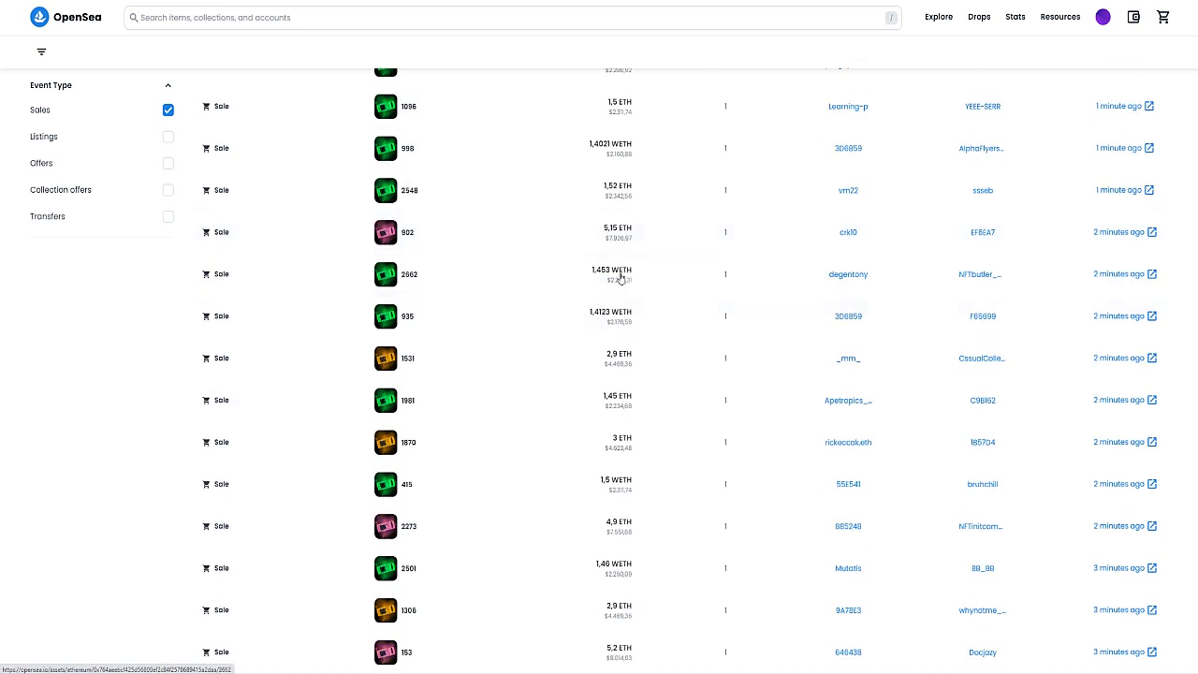
scroll(625, 236, "down", 10)
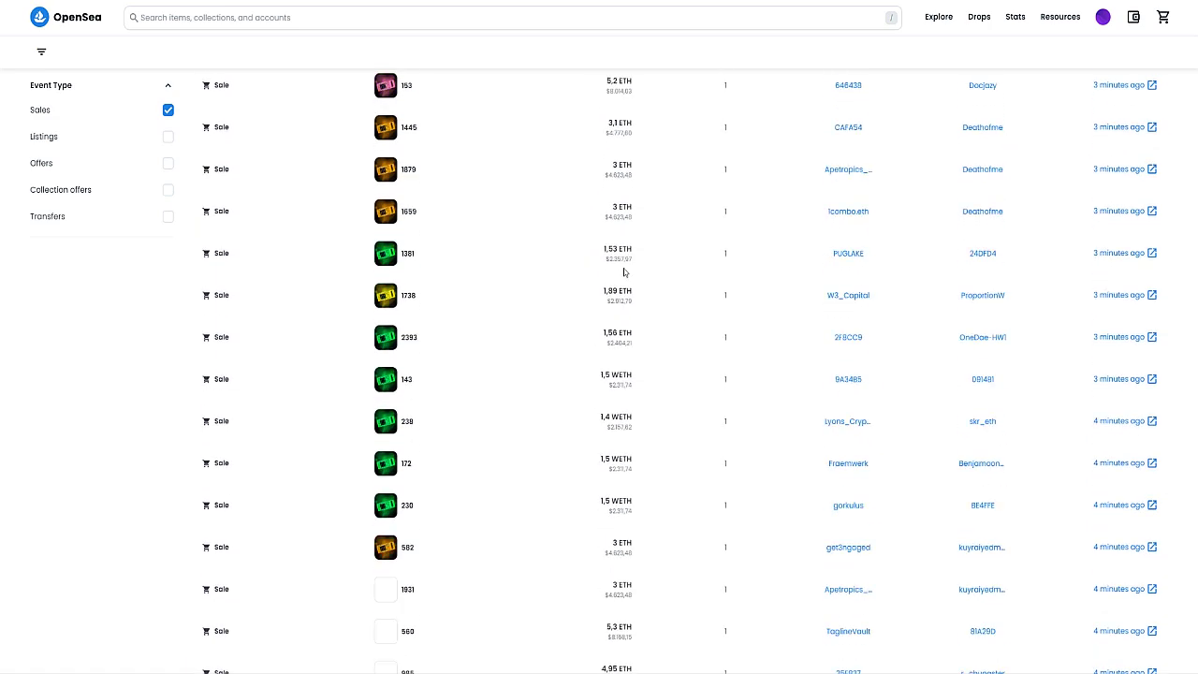
scroll(543, 294, "up", 15)
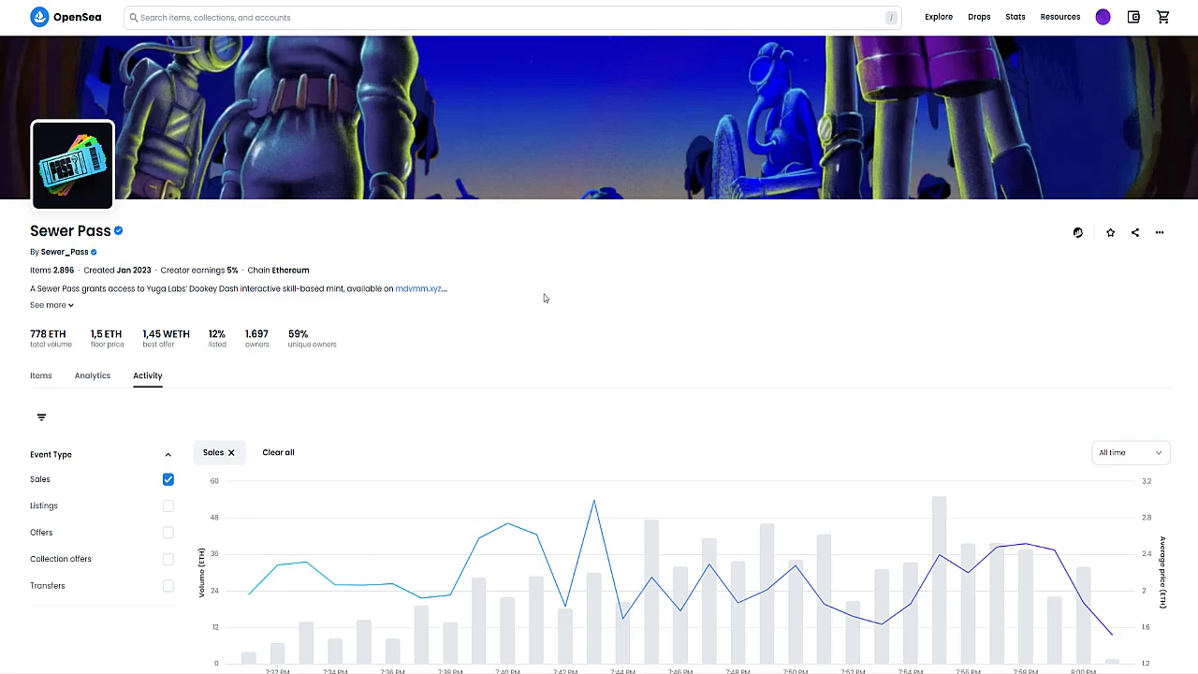
- Open the collection rankings again from the Sewer Pass collection page
left_click(428, 307)
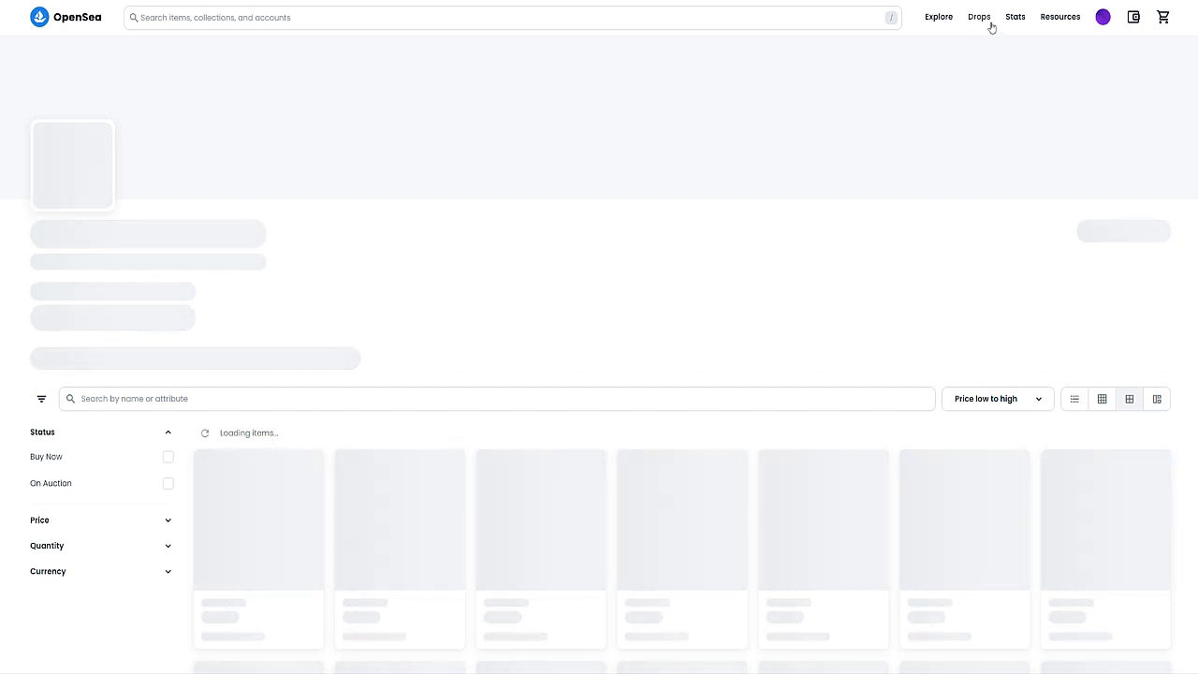
mouse_move(1017, 32)
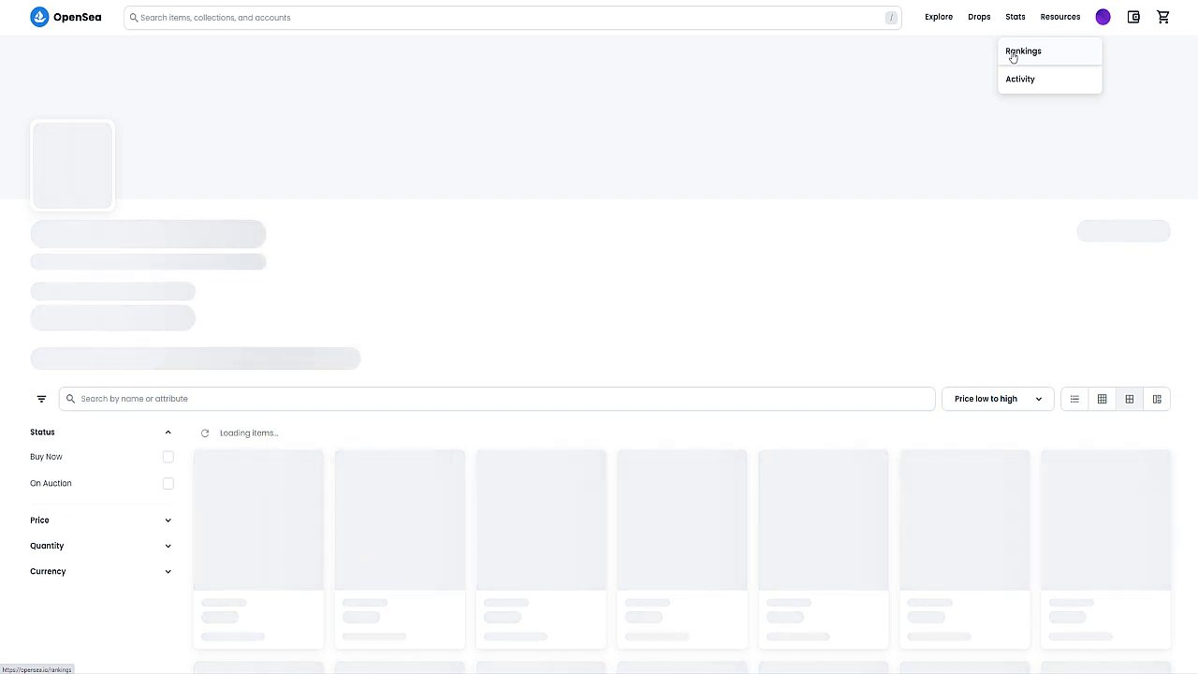
left_click(1013, 53)
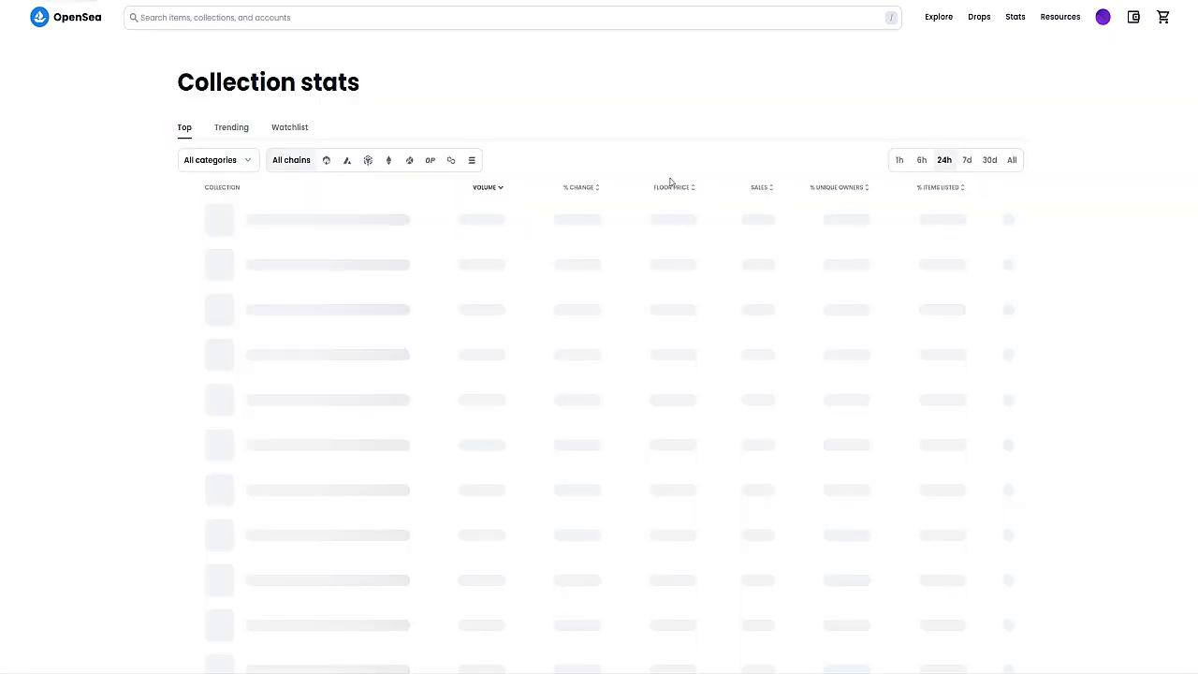